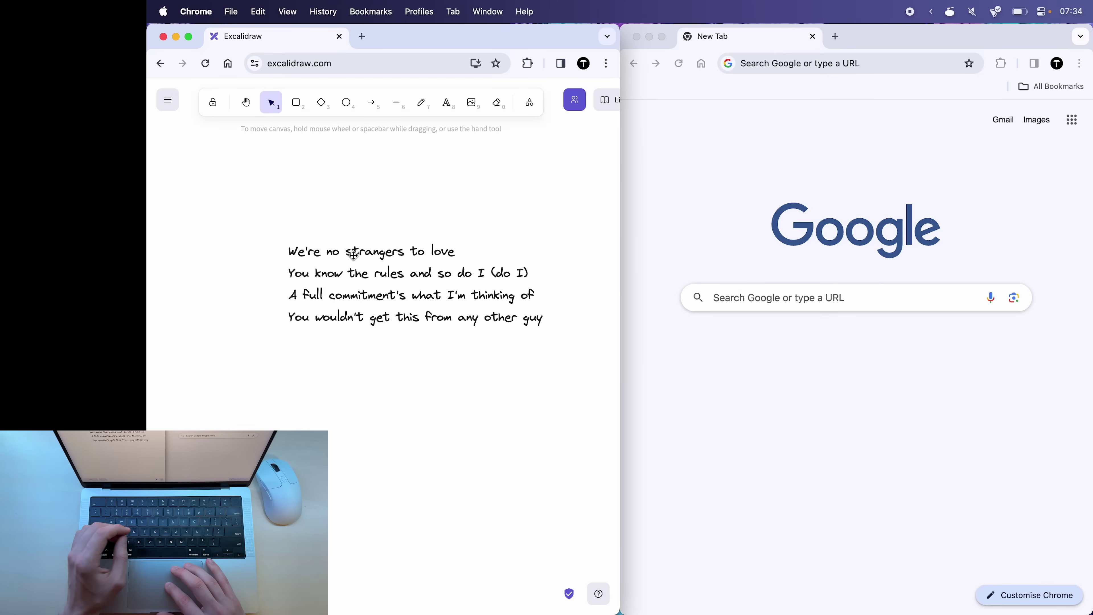
- Stop editing the four Excalidraw lyric lines and focus the Google search box in the right-hand Chrome window
triple_click(354, 254)
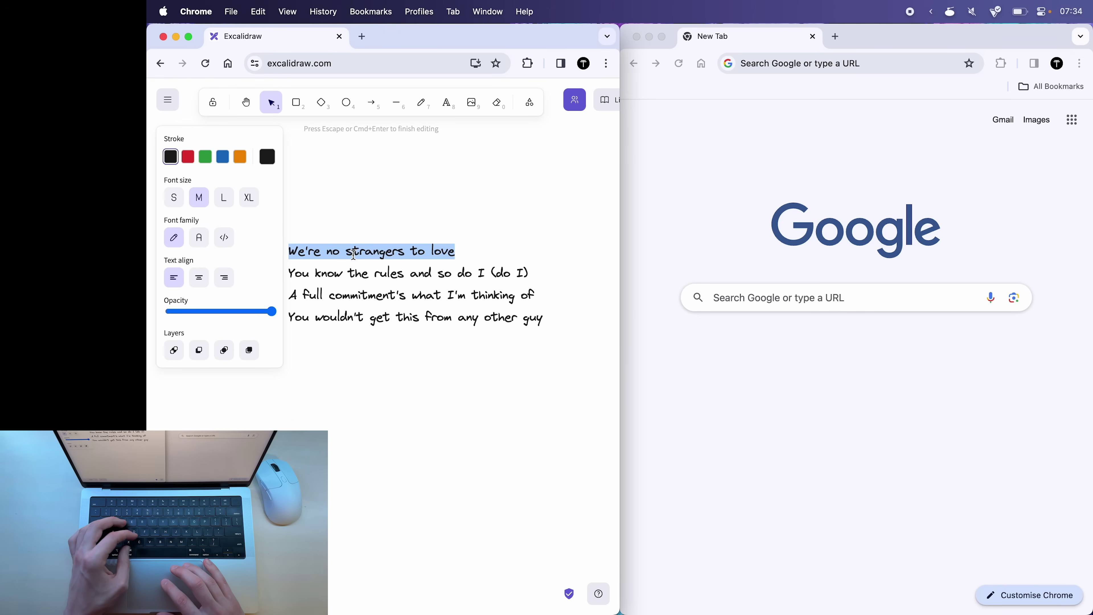
click(256, 211)
drag(254, 208, 619, 349)
click(554, 392)
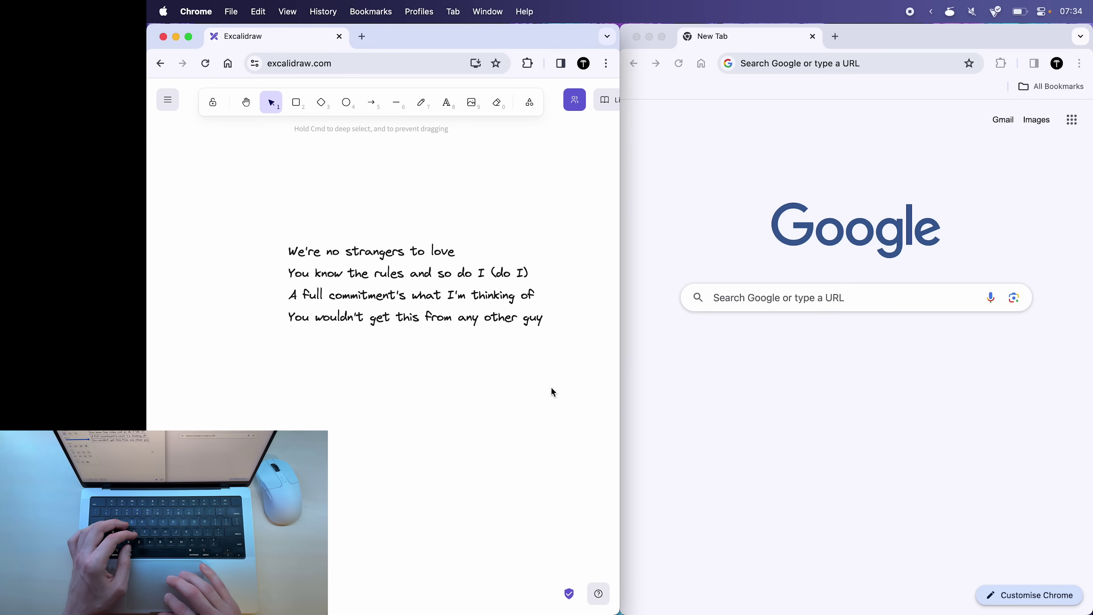
click(739, 307)
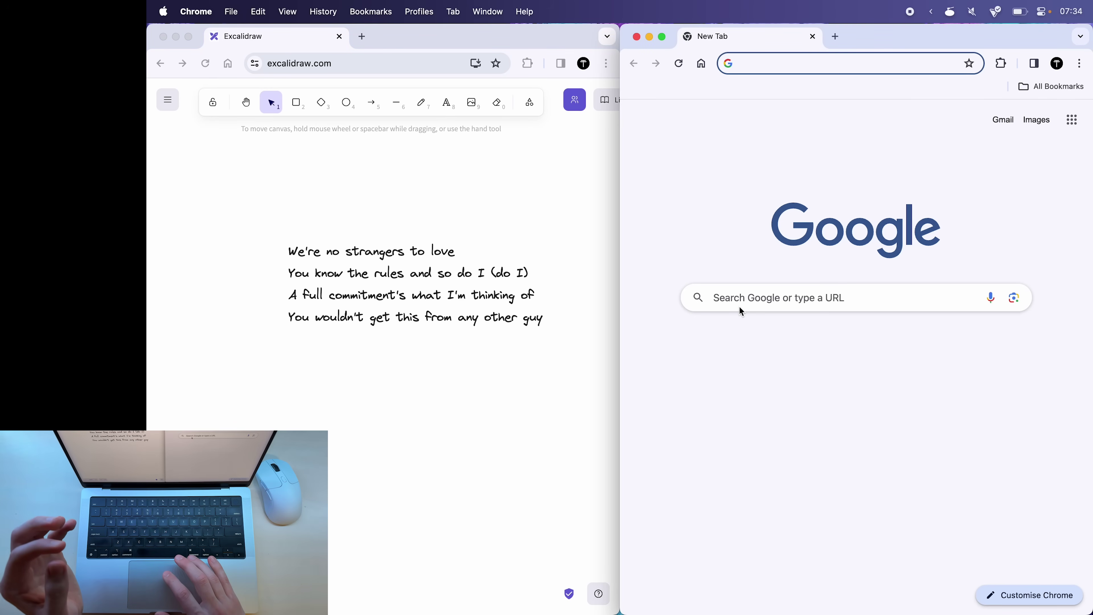
click(725, 296)
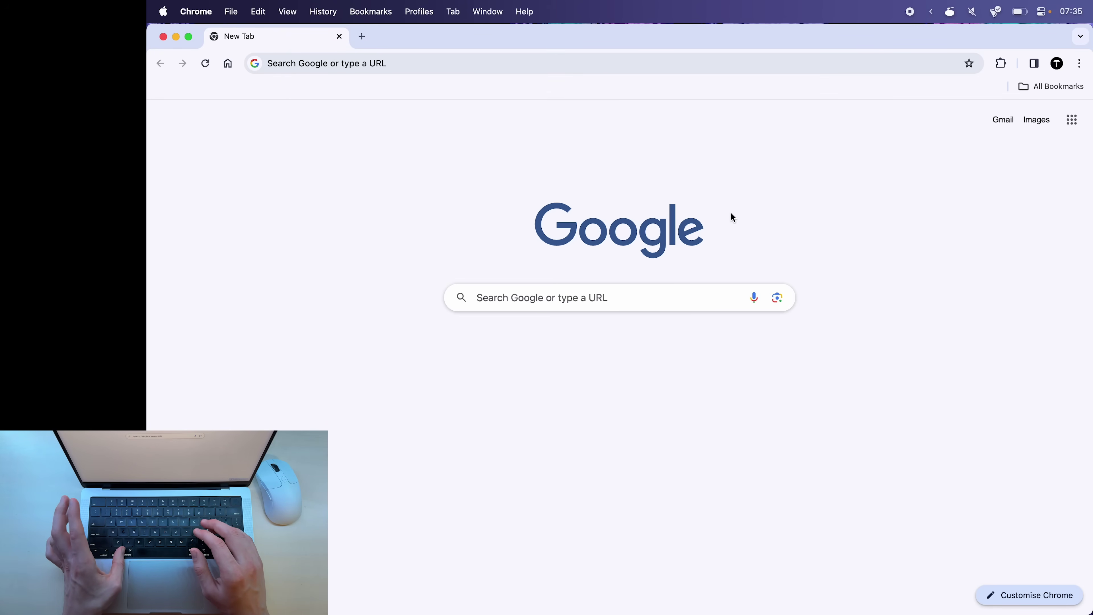
- Switch apps and snap the Chrome window to the left half of the screen
key(super+Tab)
click(530, 315)
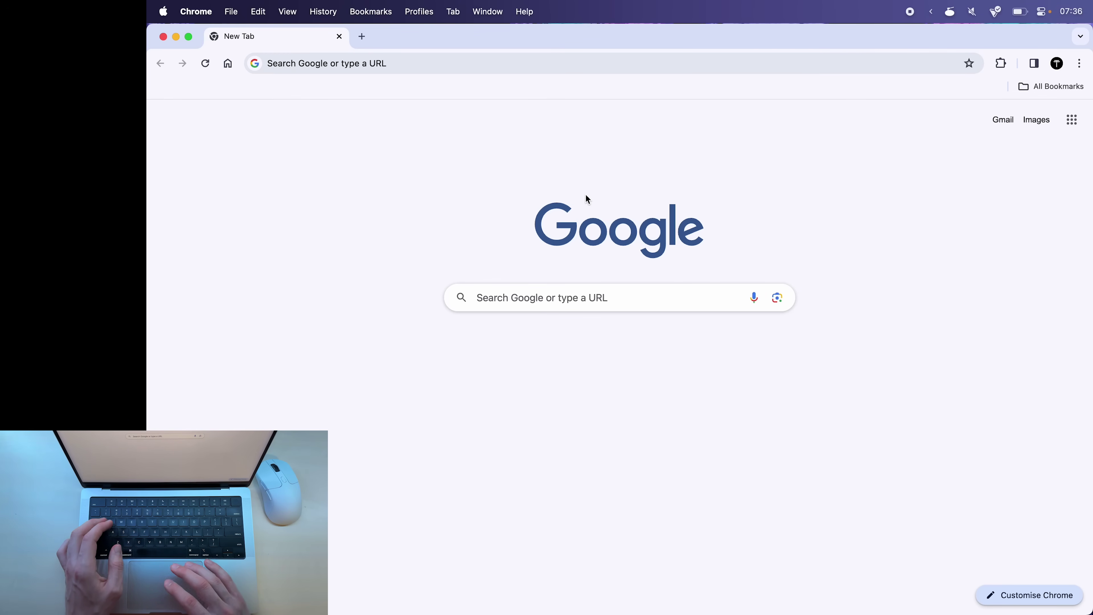
key(ctrl+alt+Left)
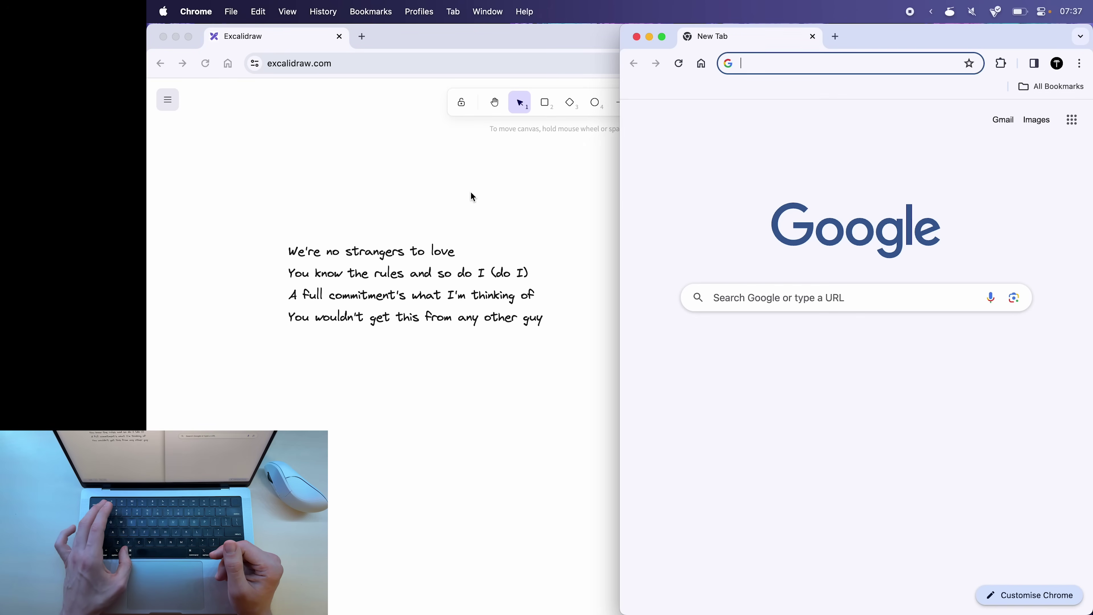
key(ctrl+alt+Return)
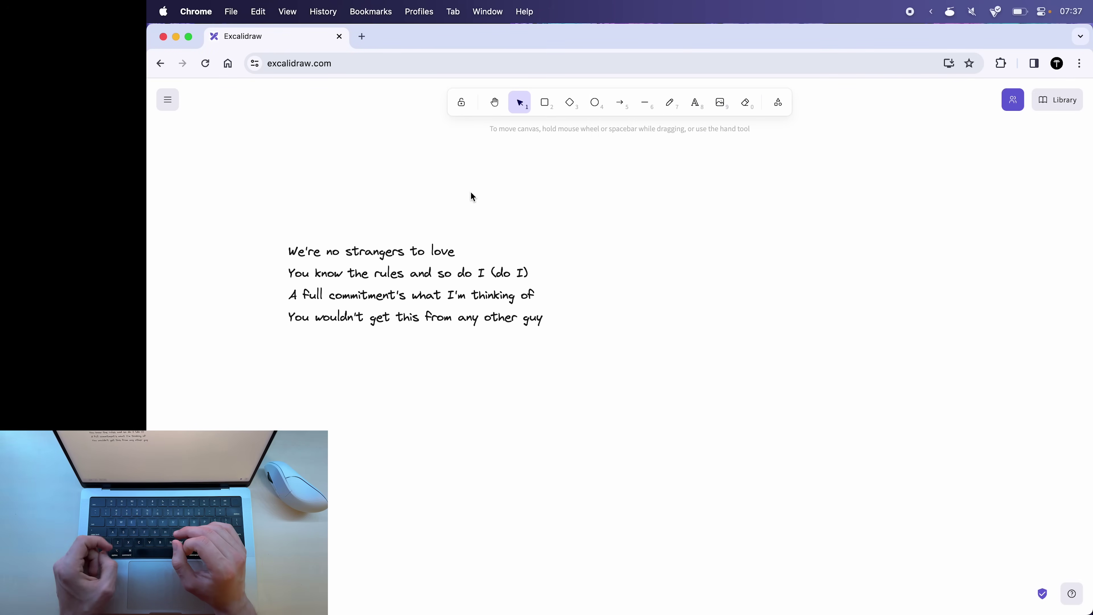
- Maximize the Excalidraw window, then snap it back to the left half
key(super+Tab)
key(super+Tab)
key(super+Tab)
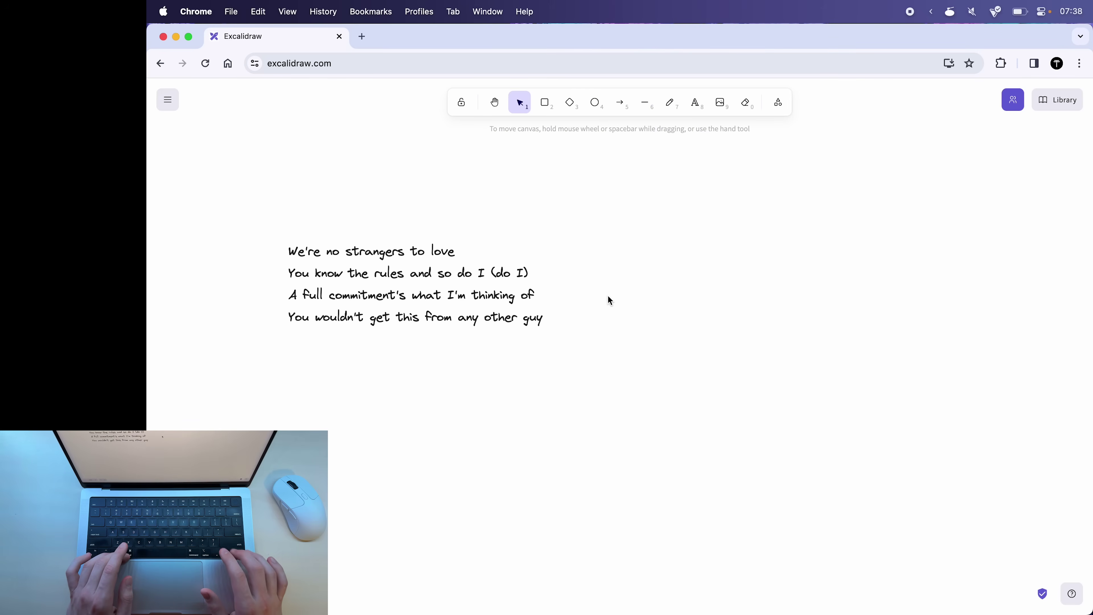
key(ctrl+alt+Left)
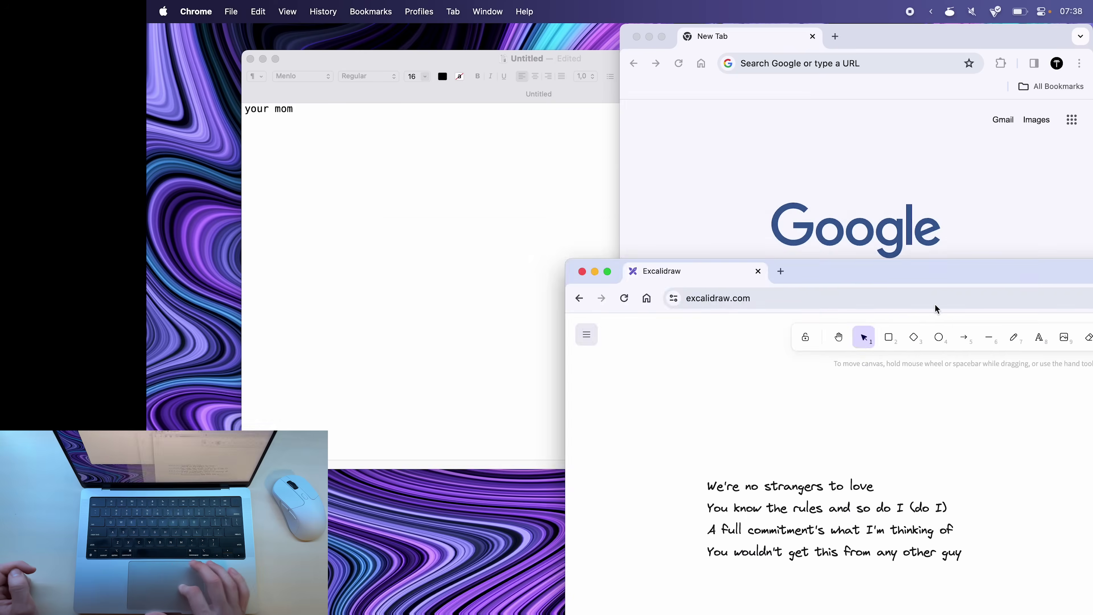
- Move Excalidraw to the bottom-right corner, maximize it, then centre the Chrome new-tab window
key(ctrl+alt+k)
key(ctrl+alt+Return)
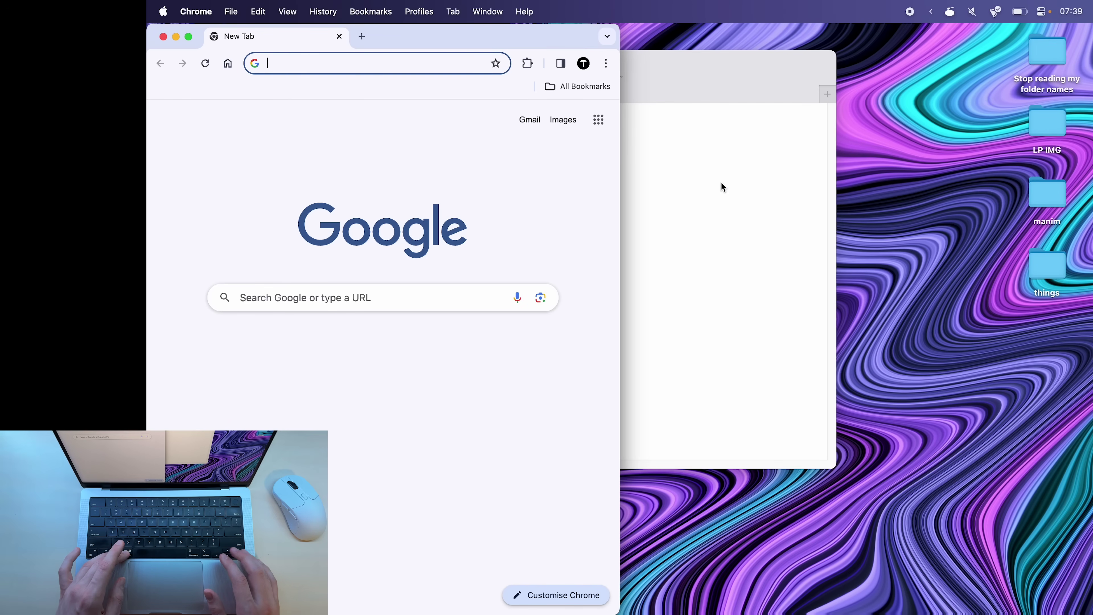
key(ctrl+alt+c)
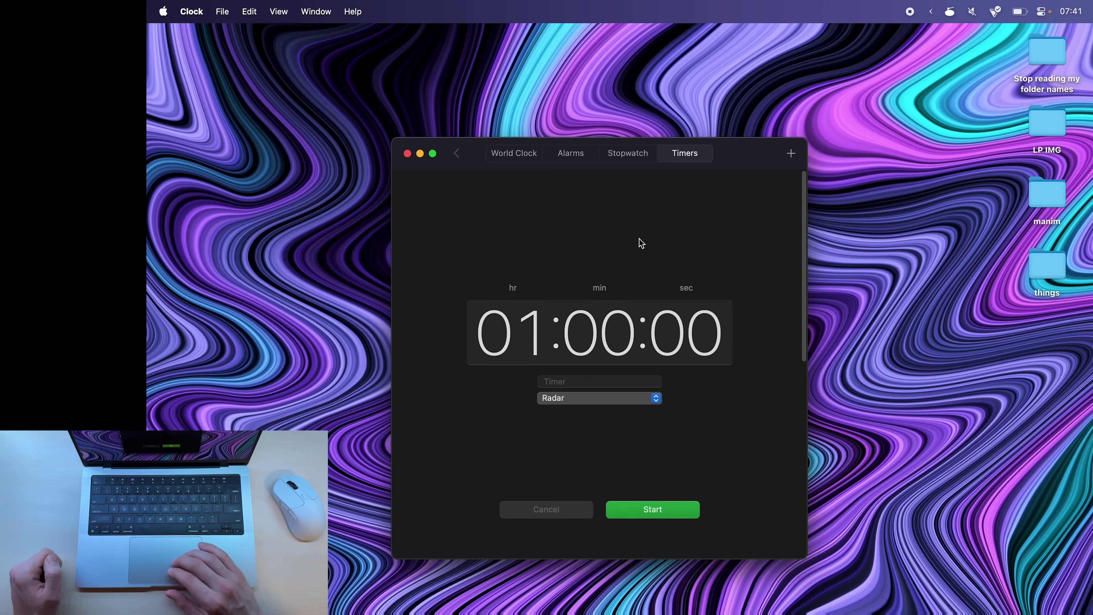
- Scroll through Clock's Recent timer presets back to the 01:00:00 timer
scroll(641, 243, down, 10)
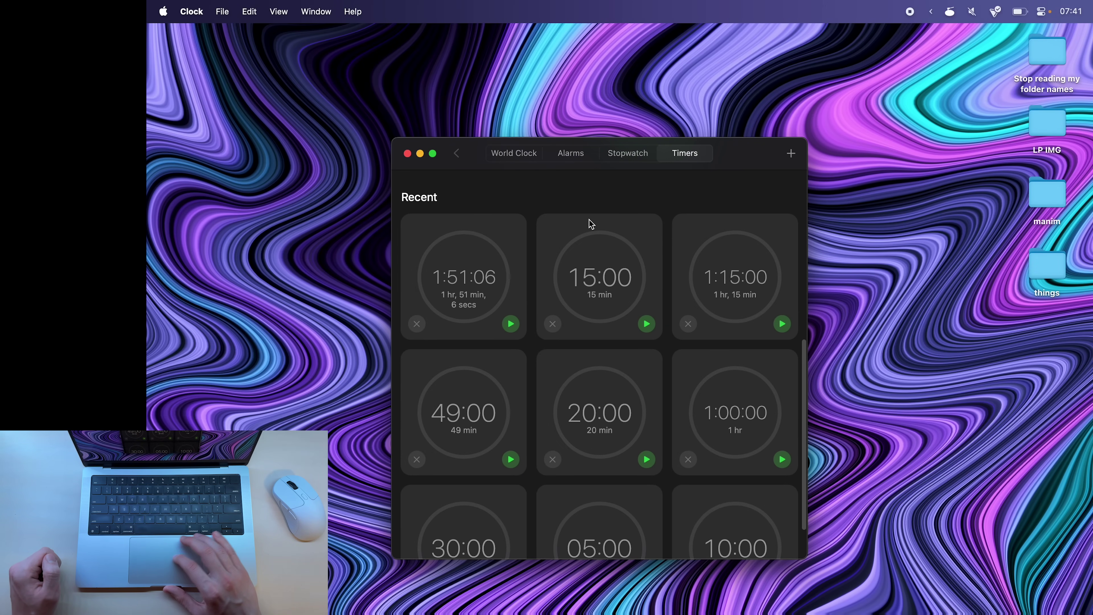
scroll(538, 263, down, 3)
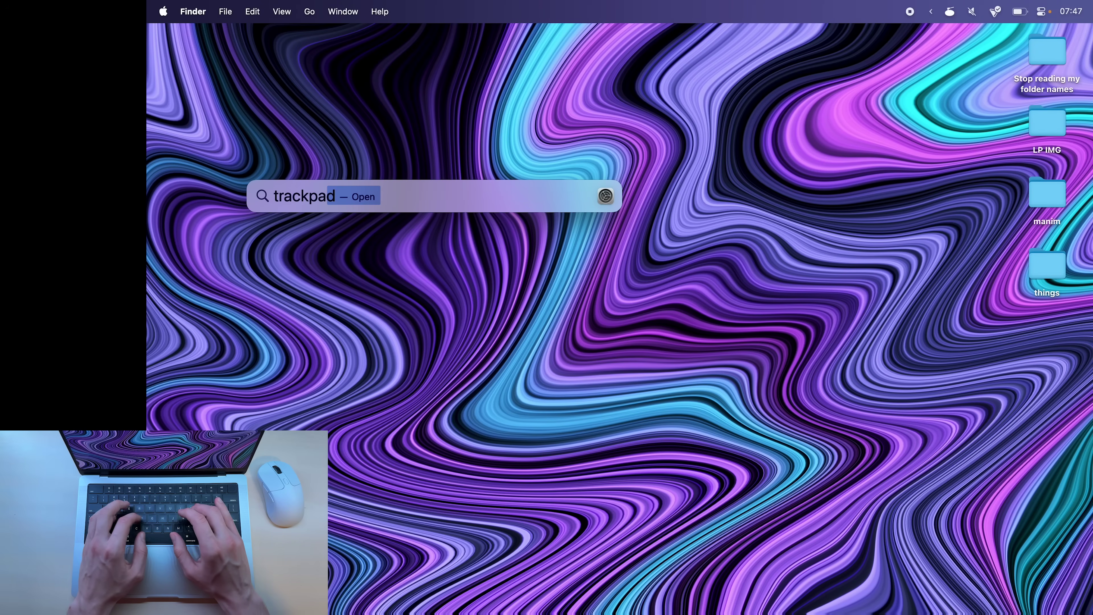
- Open System Settings' Trackpad pane from the Spotlight 'trackpad' result
key(Return)
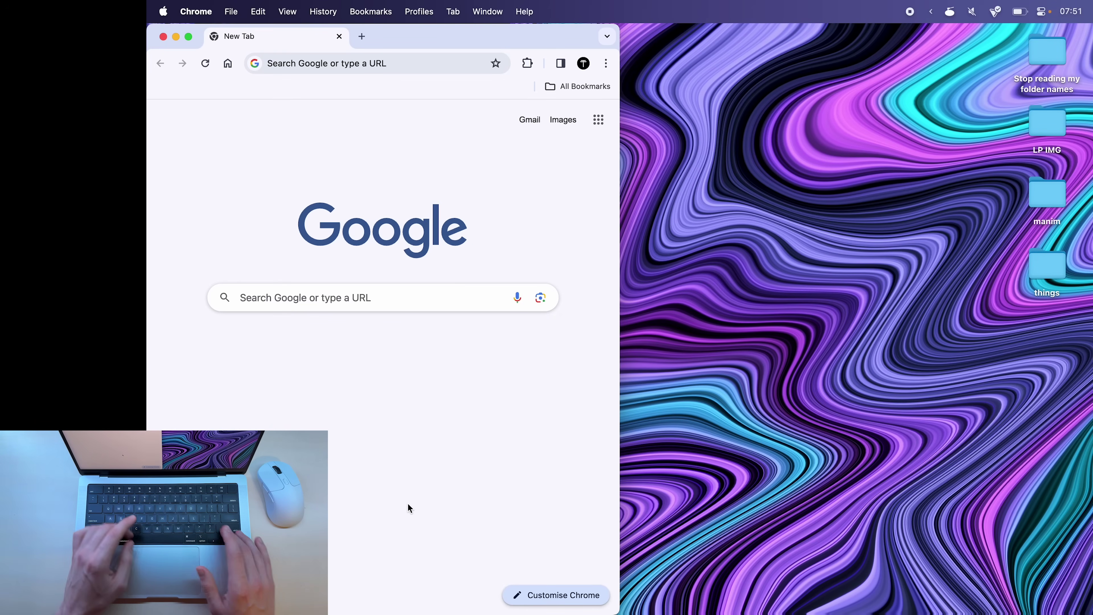
- Maximize the Chrome new-tab window to full screen with Rectangle
key(ctrl+alt+Return)
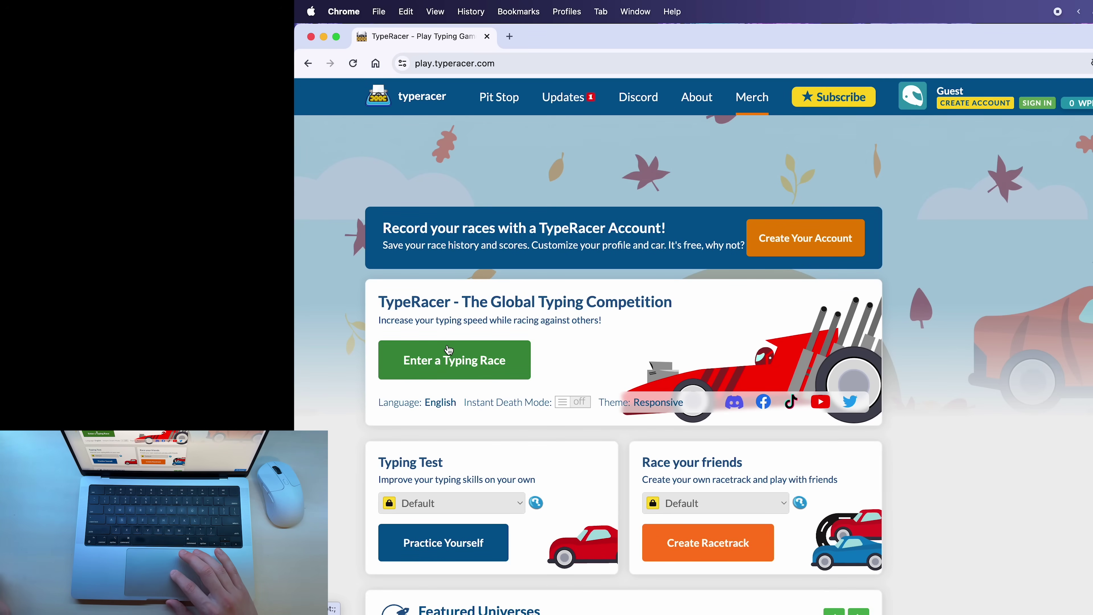
- Join a new TypeRacer race and type the passage through to a 1st-place finish
click(449, 350)
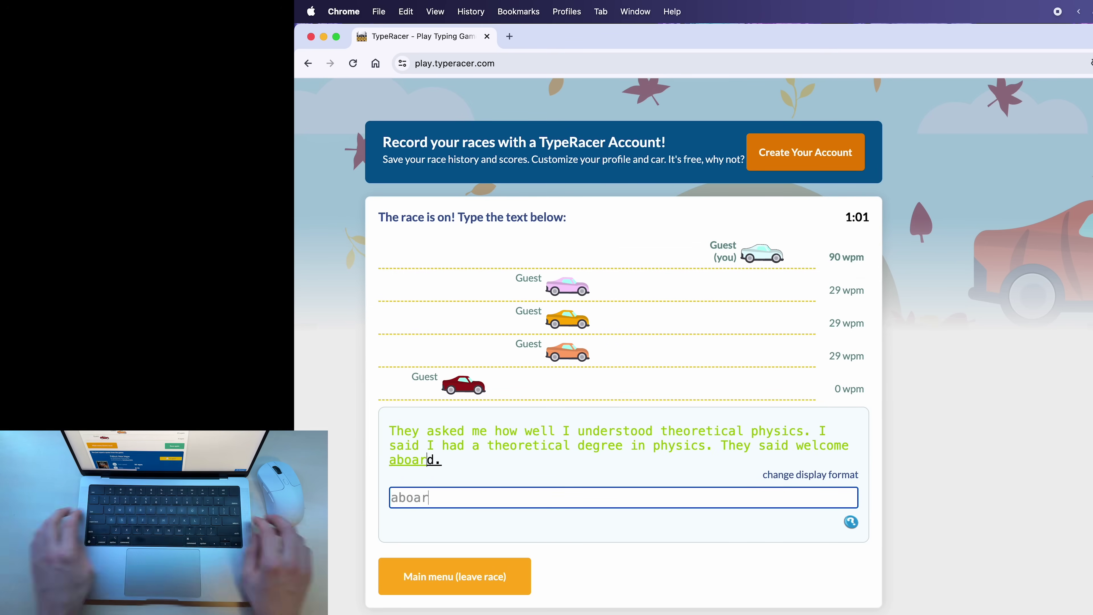
text(d.)
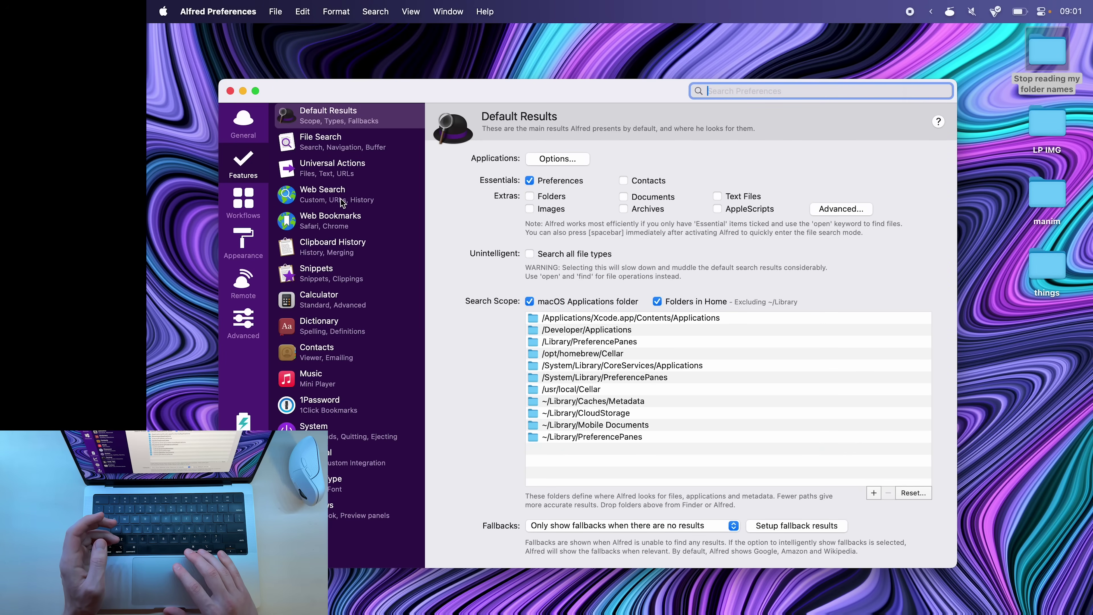
- Show Alfred's Web Search keyword list and run the 'channel' web search keyword
click(342, 203)
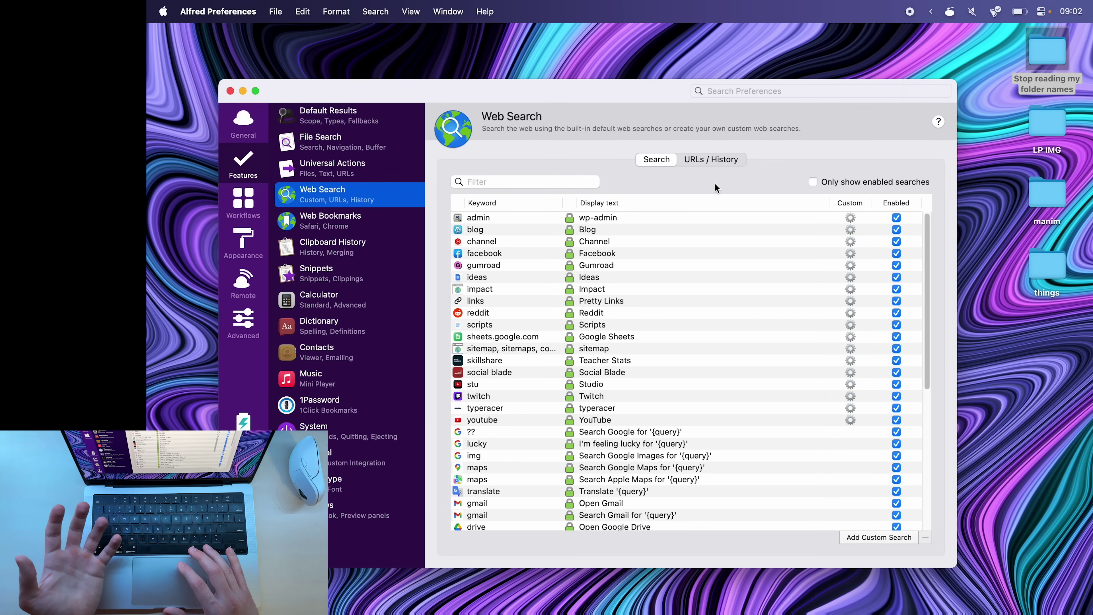
key(alt+space)
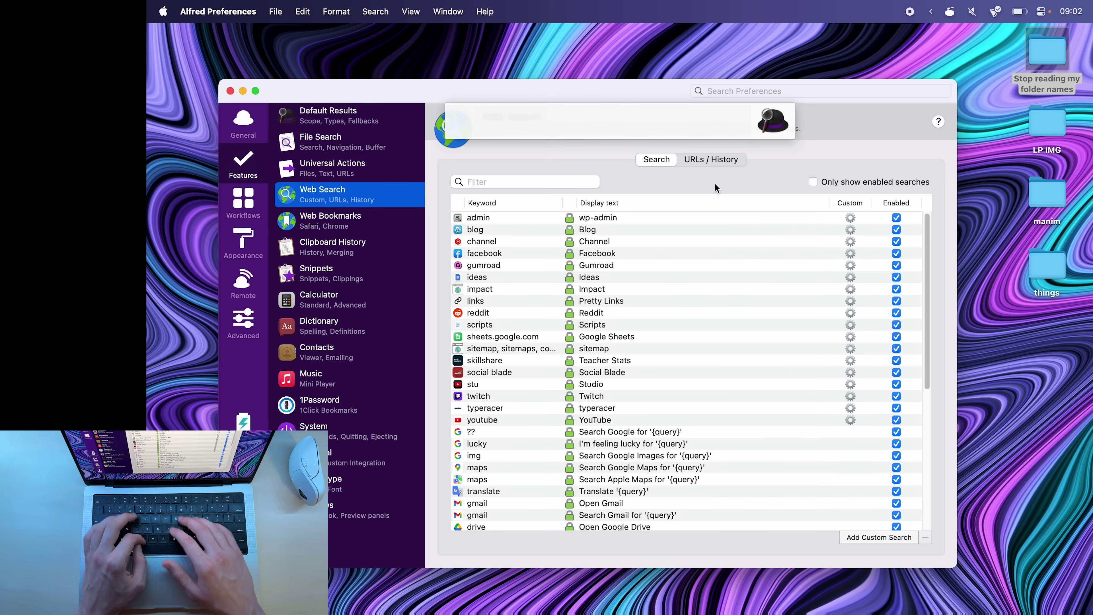
text(channel)
key(Return)
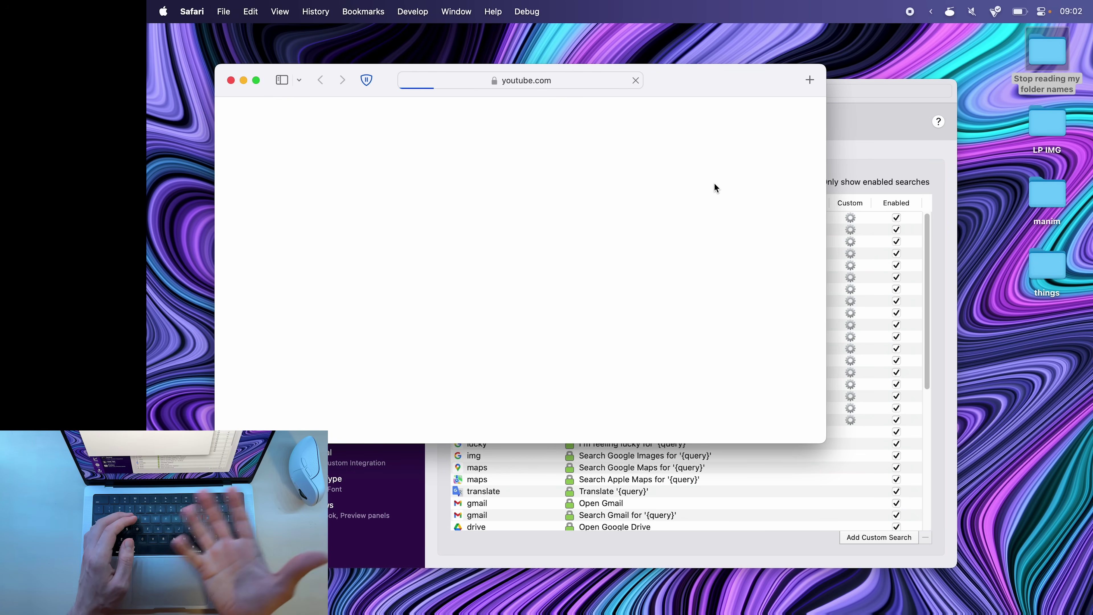
key(super+w)
scroll(475, 224, down, 10)
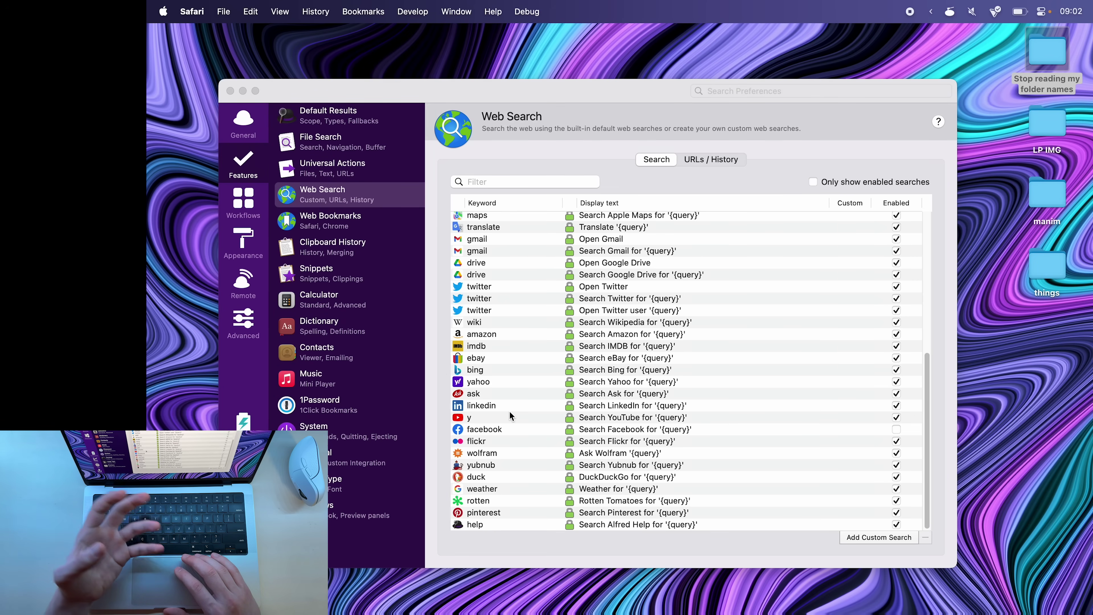
click(492, 426)
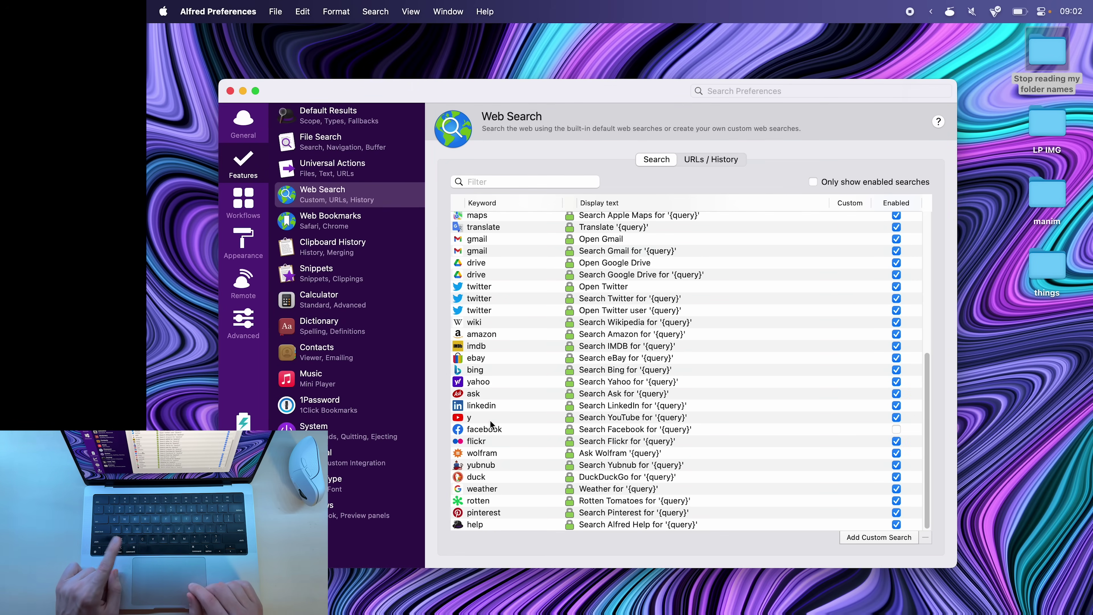
- Search YouTube from Alfred for 'never gonna give you up'
key(alt+space)
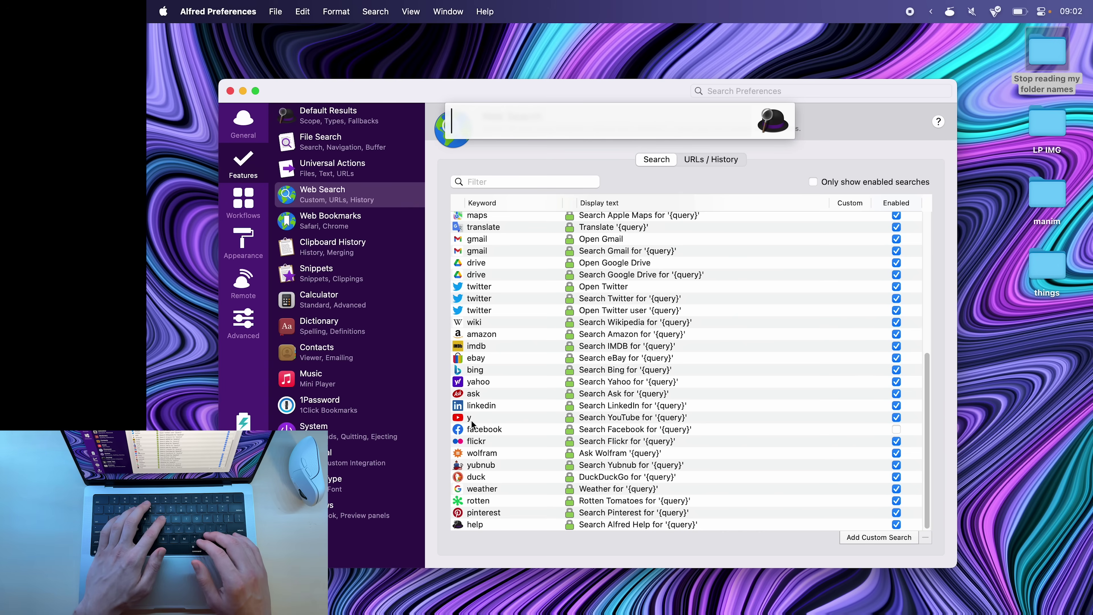
text(y)
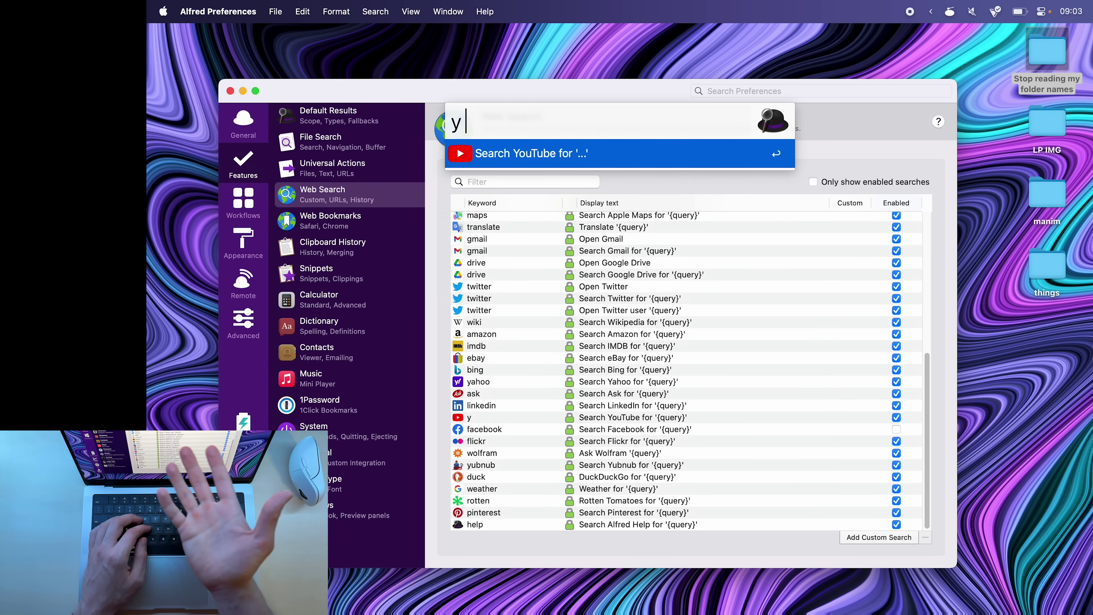
text( never gonna)
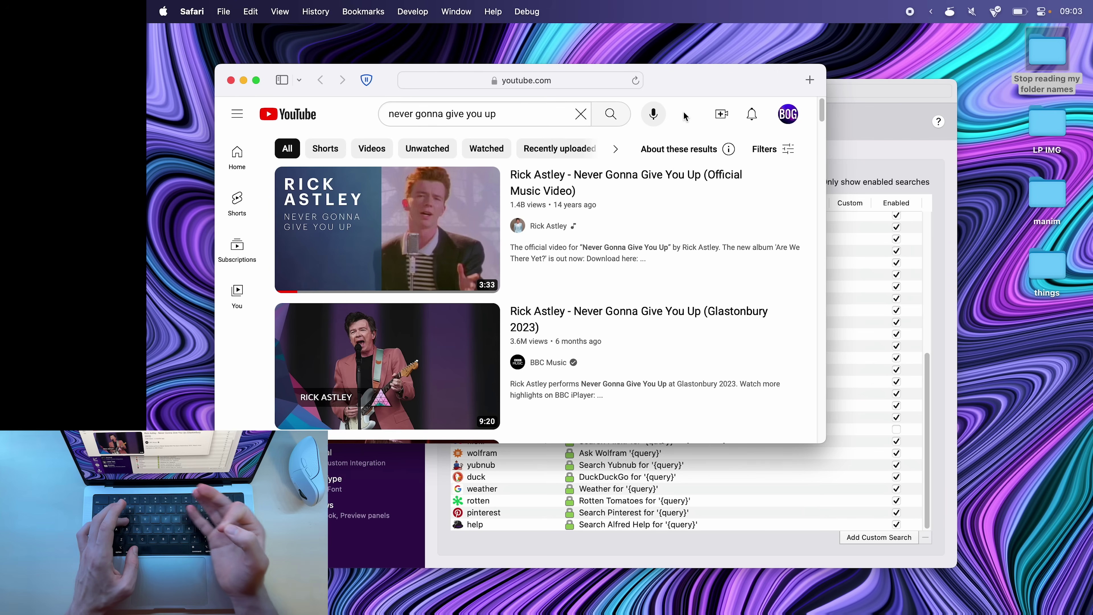
key(alt+space)
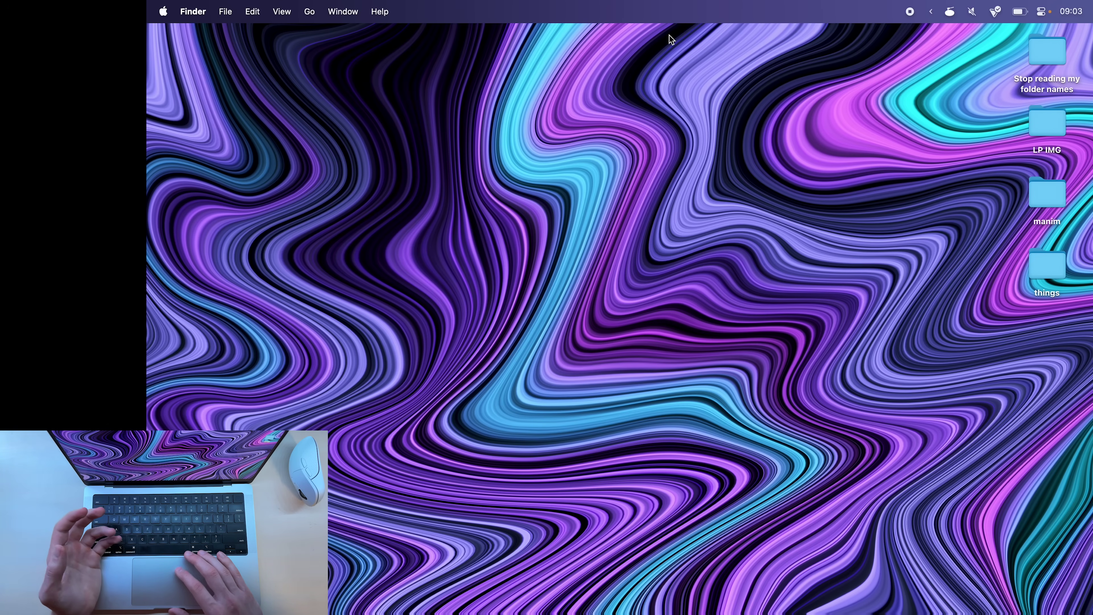
- Open the 'Stop reading my folder names' folder via Alfred and preview Your mom.png
mouse_move(169, 80)
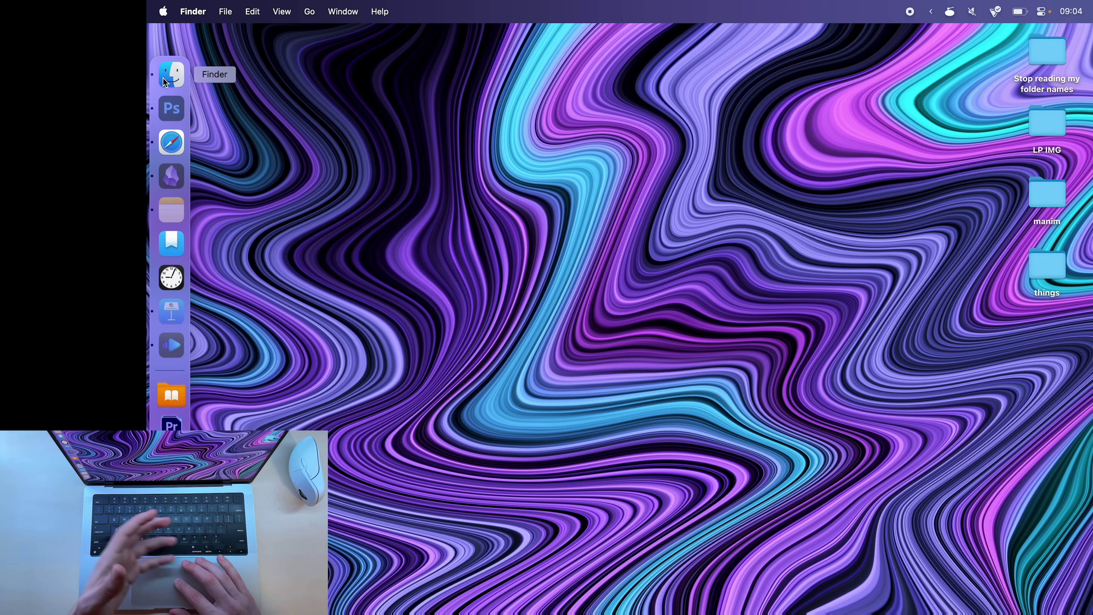
key(alt+space)
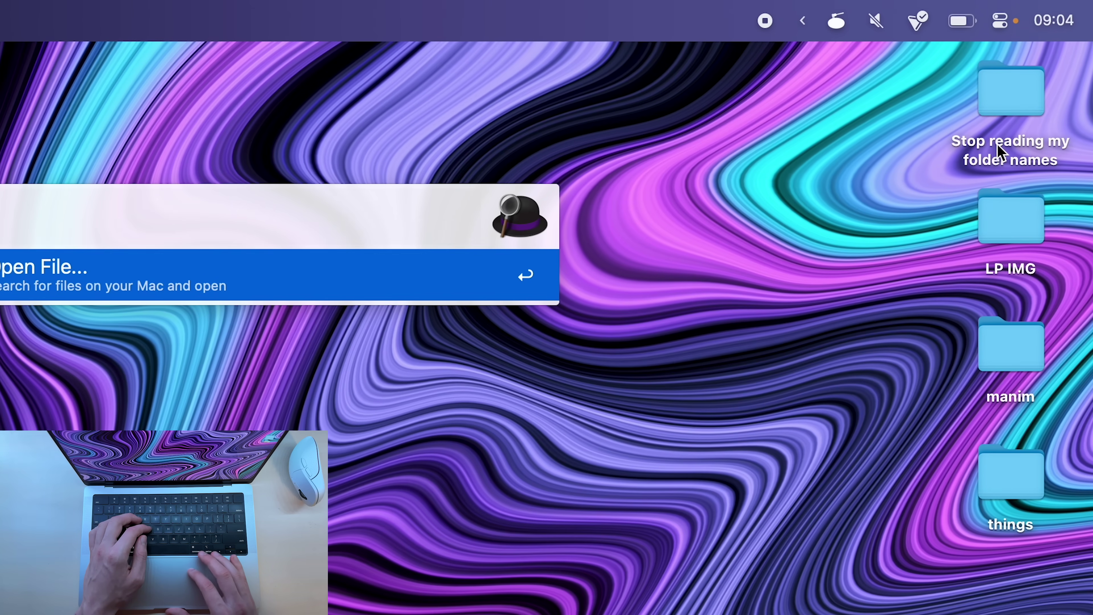
text(stop rea)
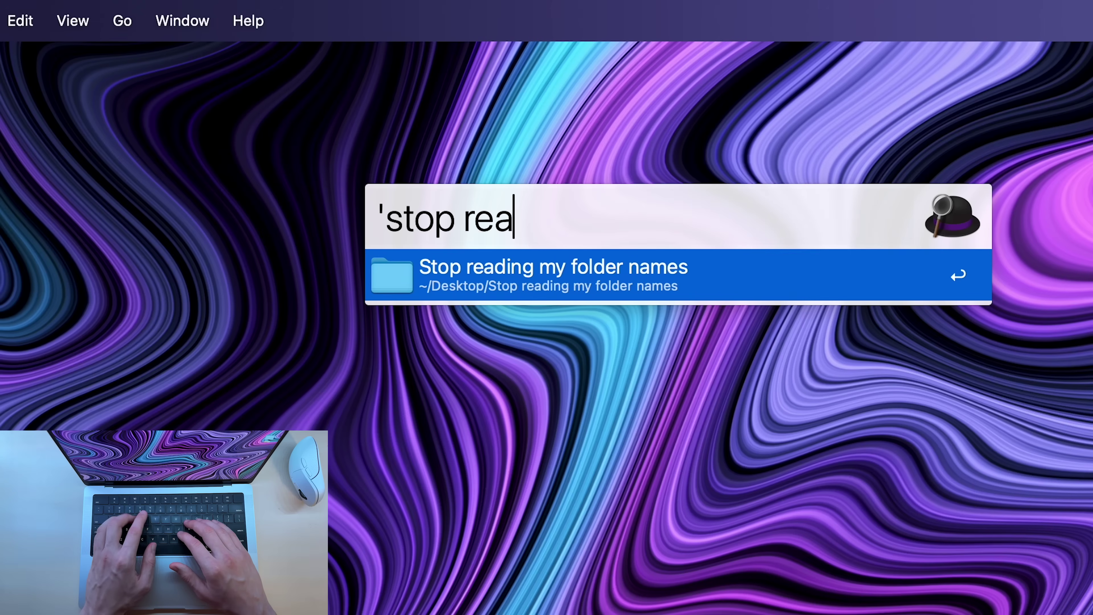
key(Return)
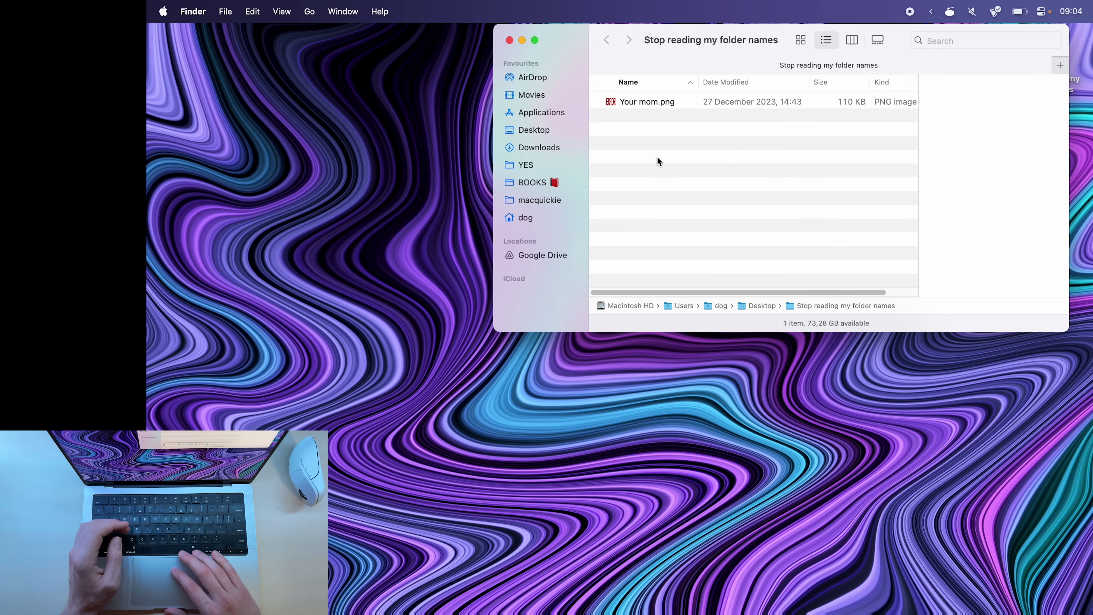
key(Down)
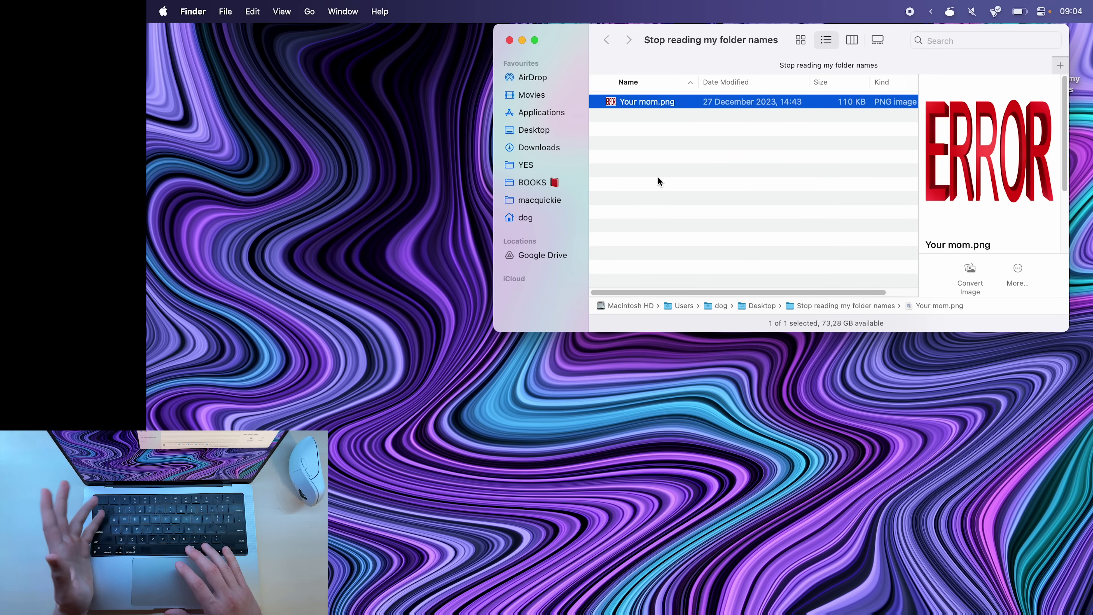
click(510, 41)
- Move Your mom.png to the Desktop with Alfred's file actions, then check the folder is empty
key(alt+space)
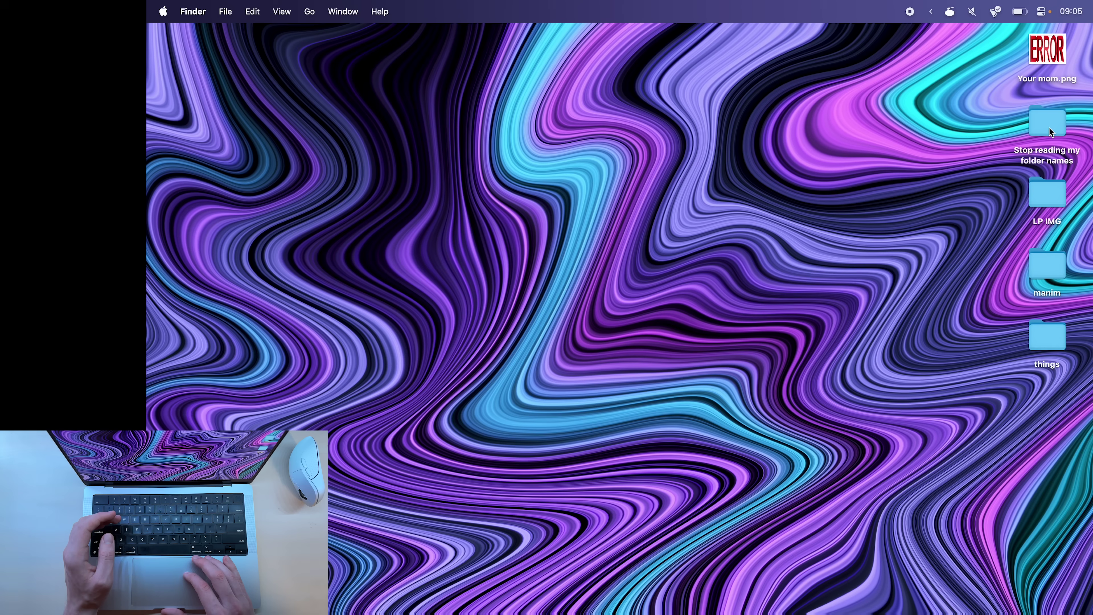
key(cmd+o)
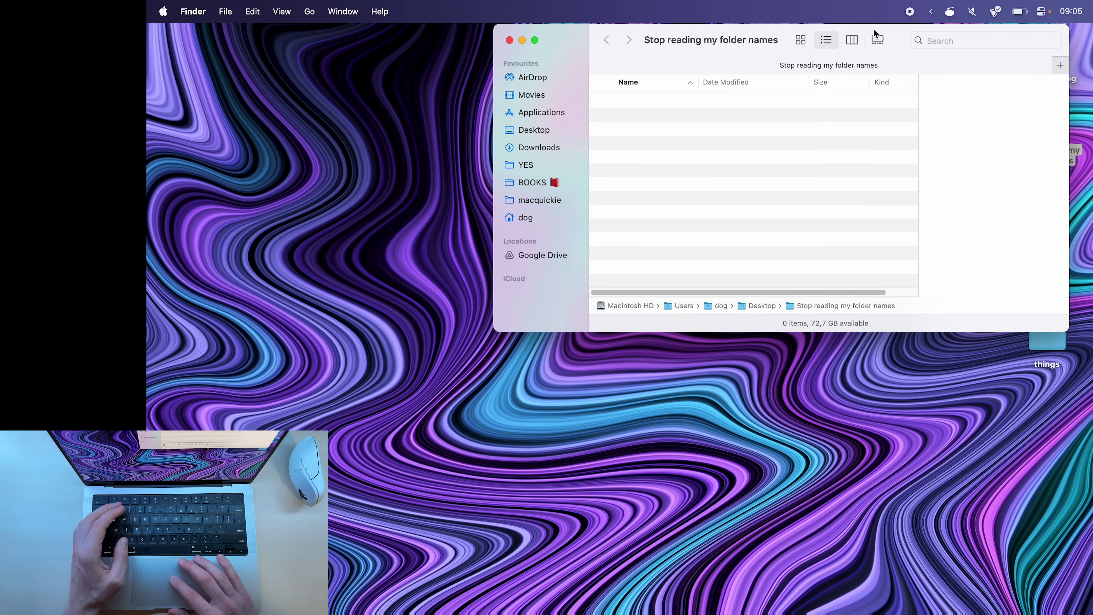
drag(789, 40, 667, 89)
key(cmd+w)
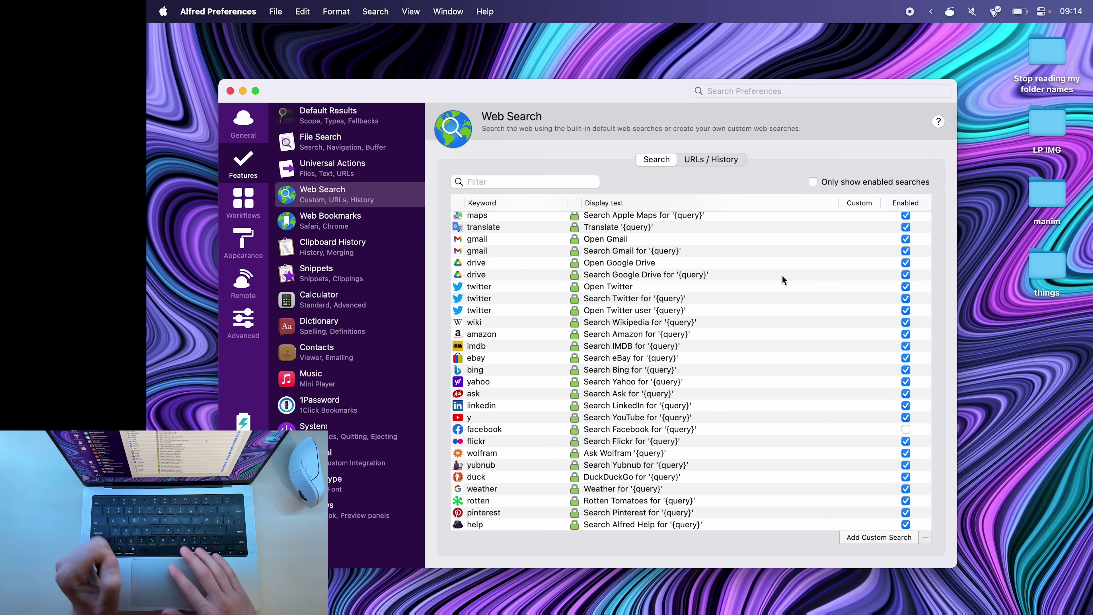
click(874, 541)
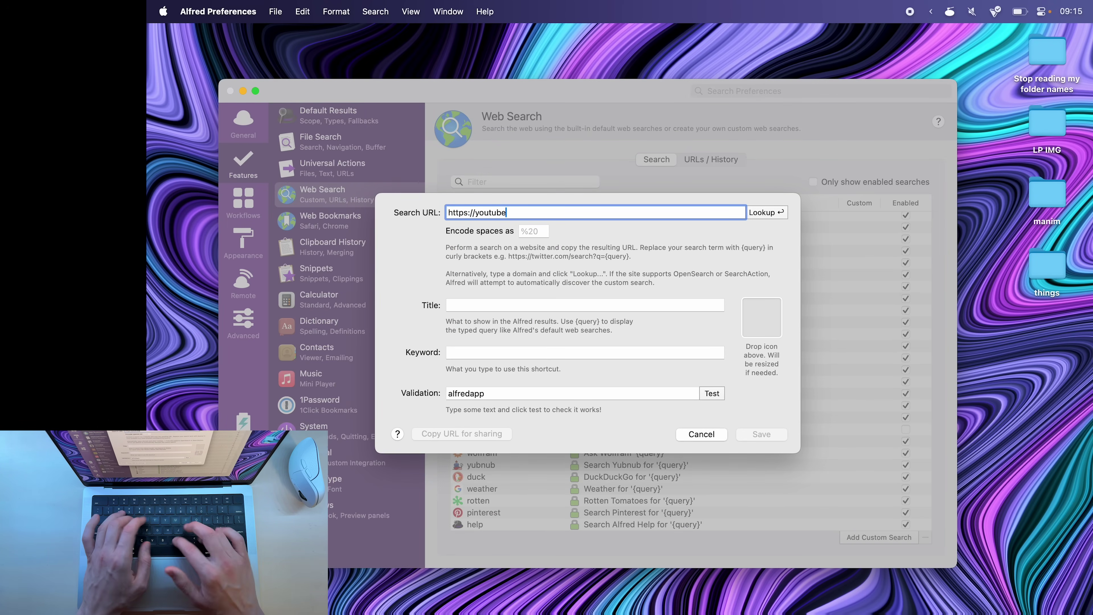
click(475, 351)
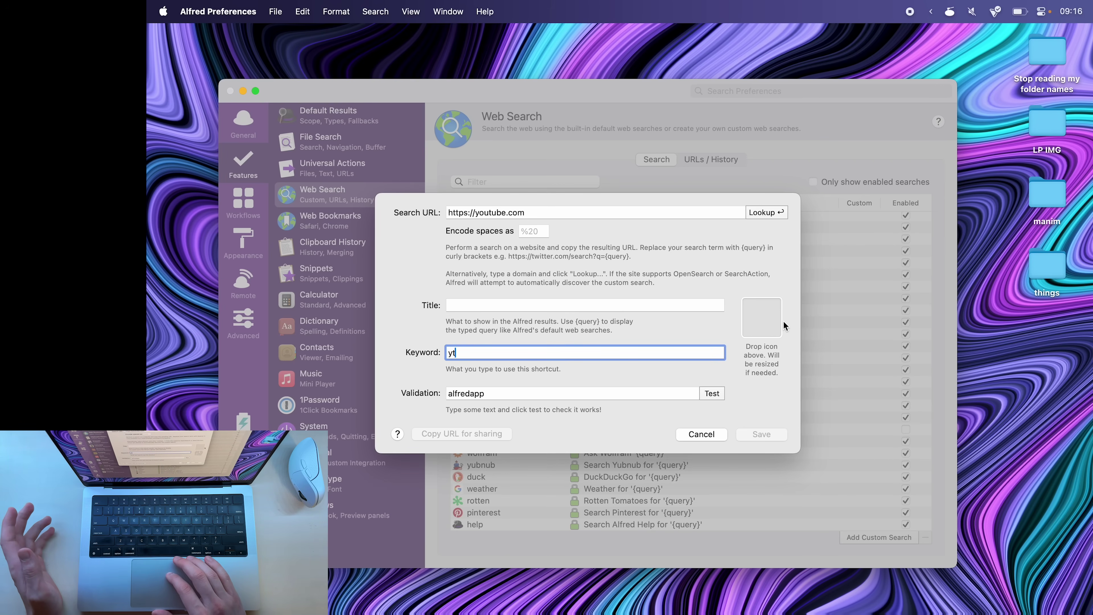
key(alt+space)
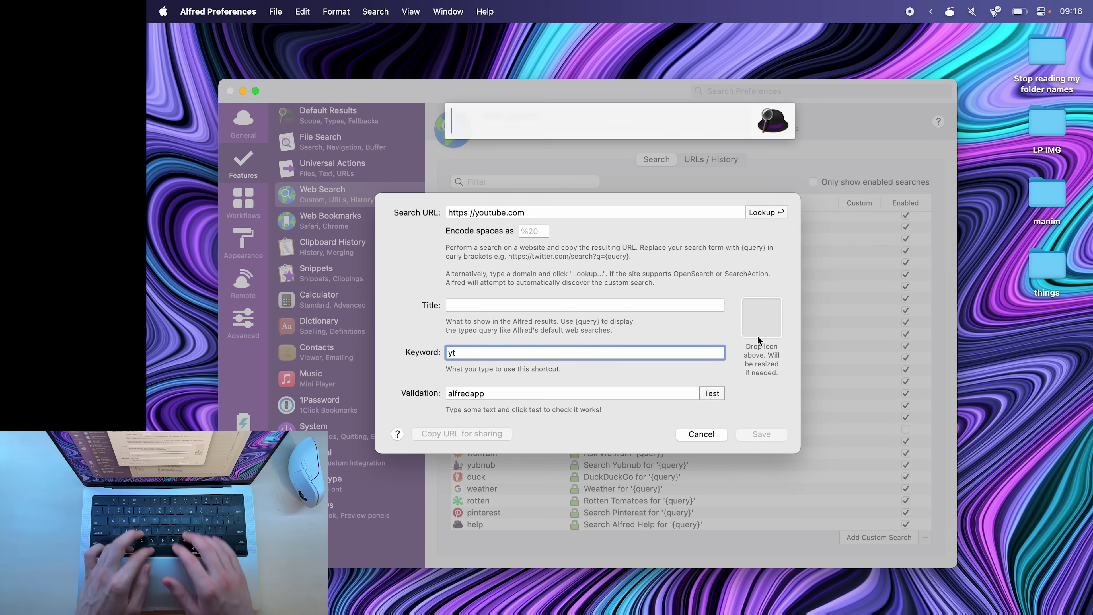
text(macosicons.com)
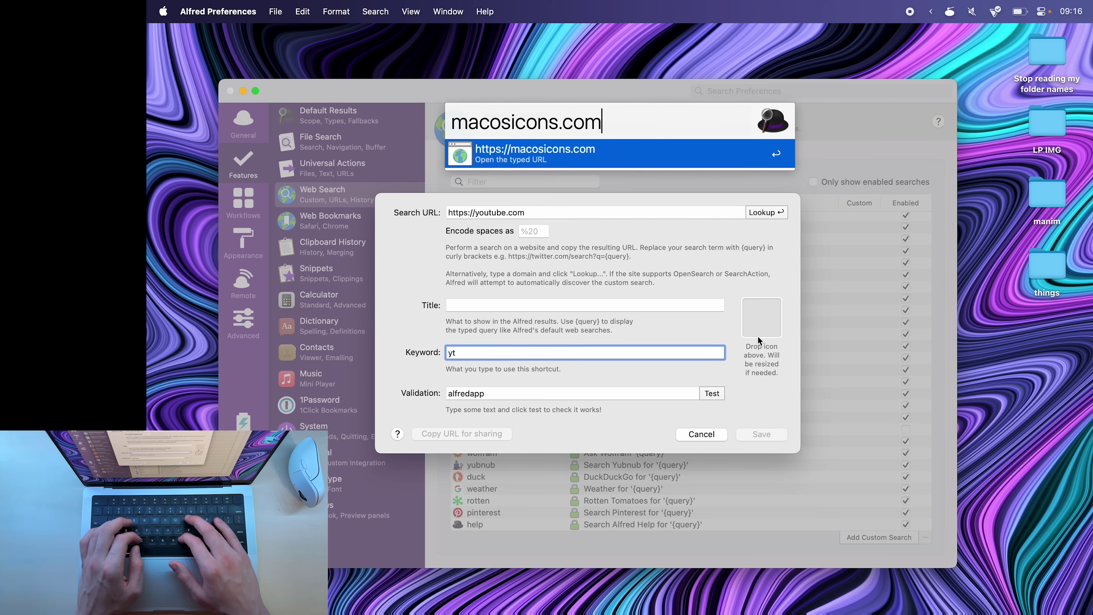
key(Return)
text(youtube)
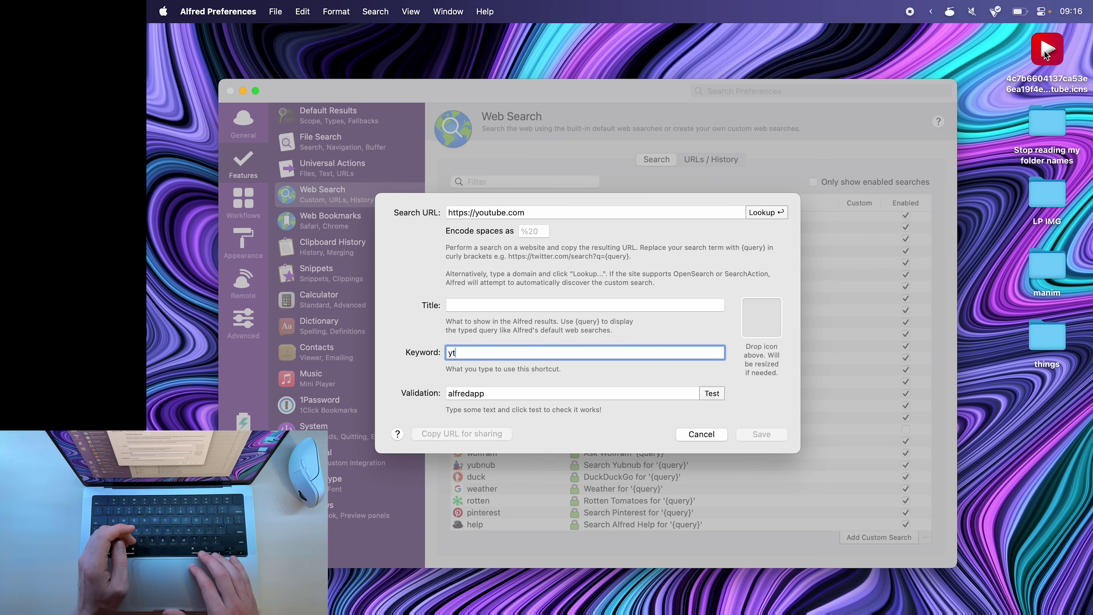
- Give the search the YouTube icon, save it, and test 'yt' to open YouTube
drag(1044, 51, 762, 317)
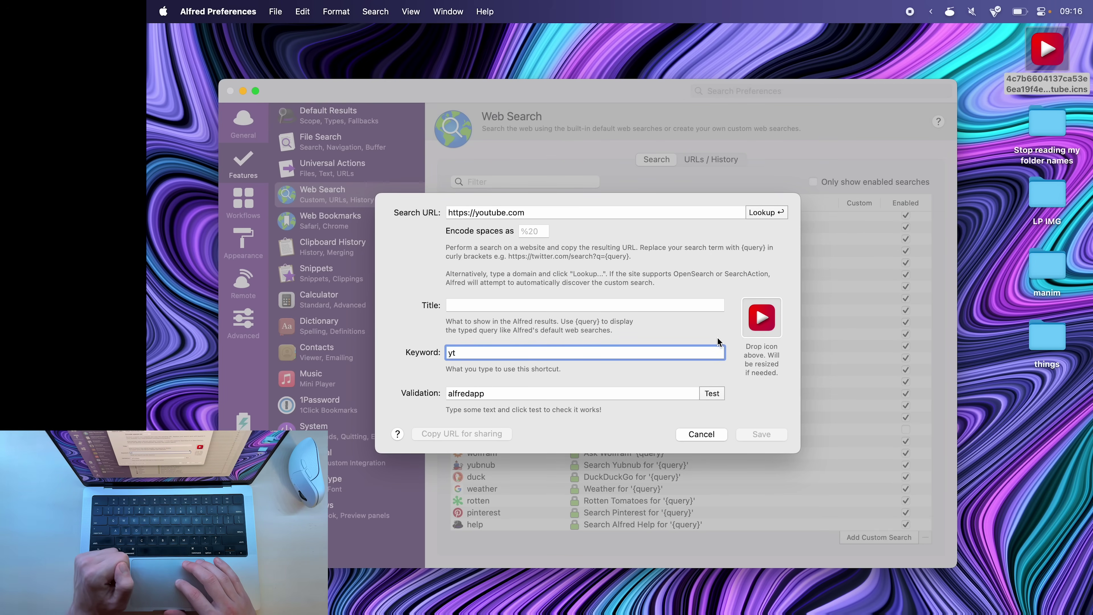
click(450, 306)
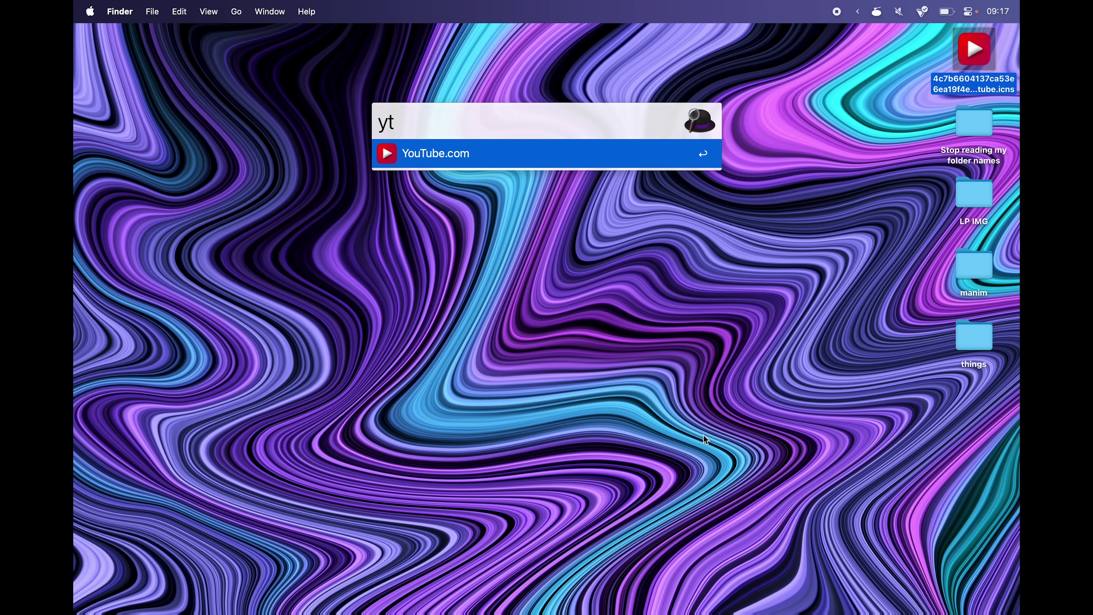
key(Return)
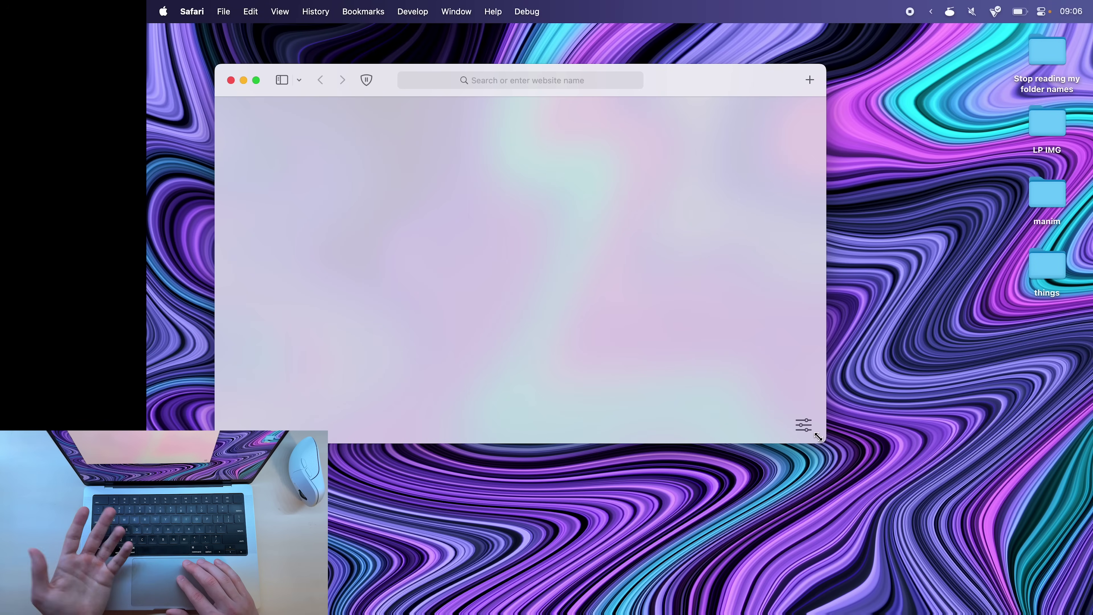
- Enlarge the Safari window, switch to the Landing page tab group, then return to Start Page
drag(825, 443, 903, 466)
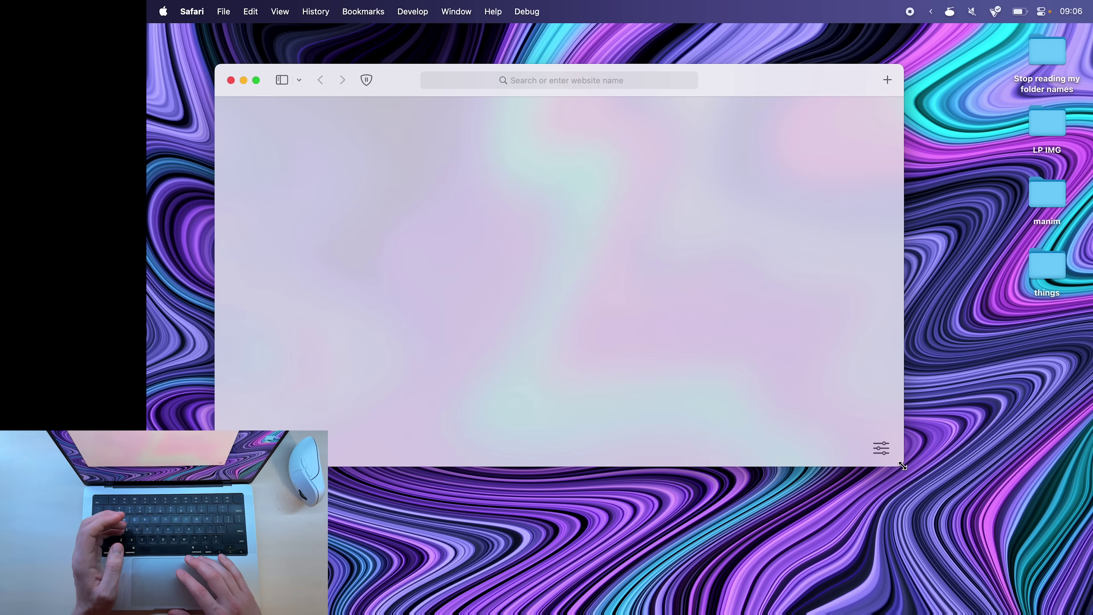
click(298, 80)
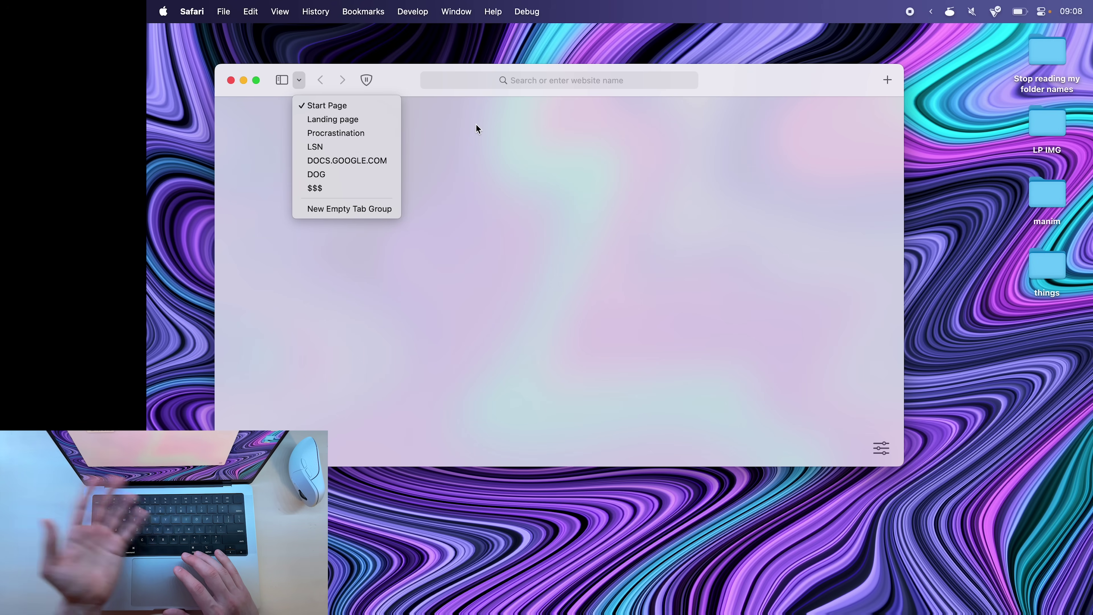
key(Down)
key(Down)
key(Return)
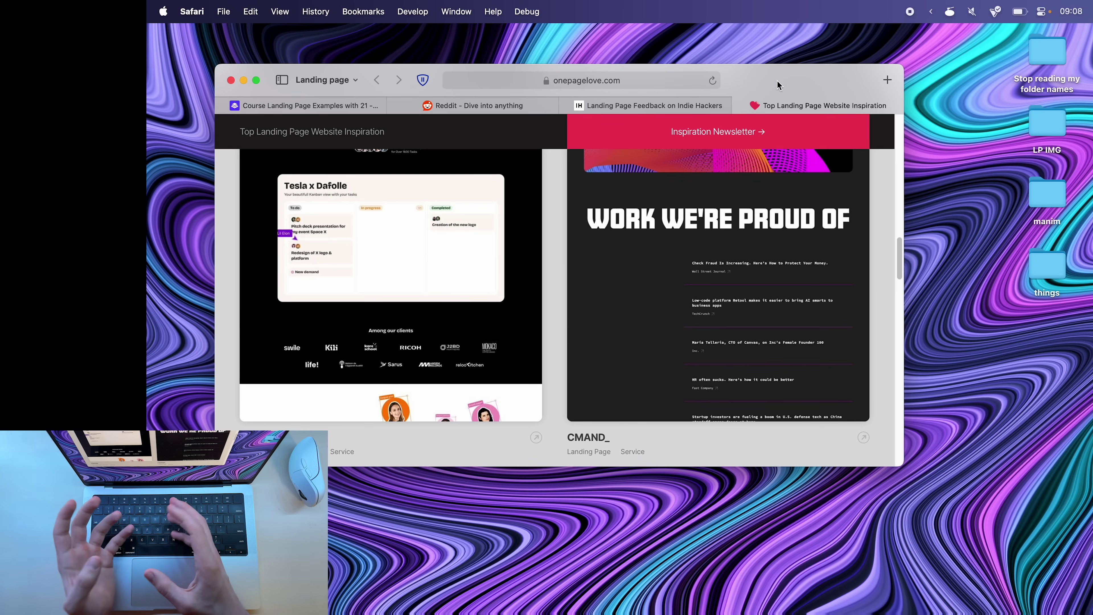
click(349, 81)
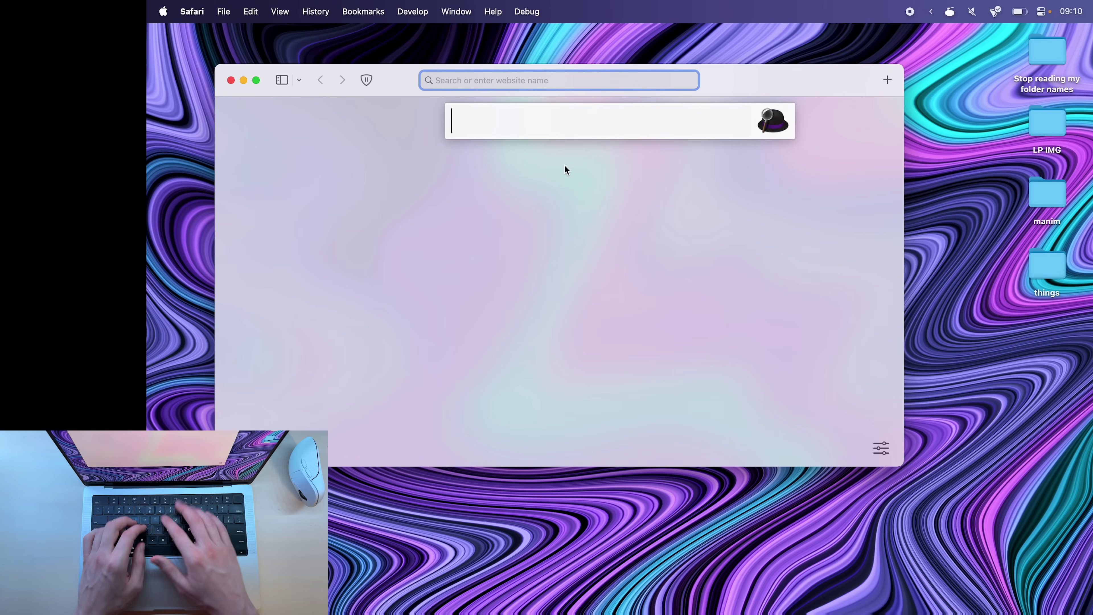
- Open YouTube and move its tab into a new tab group named 'ooga booga'
text(youtube)
key(Return)
right_click(750, 107)
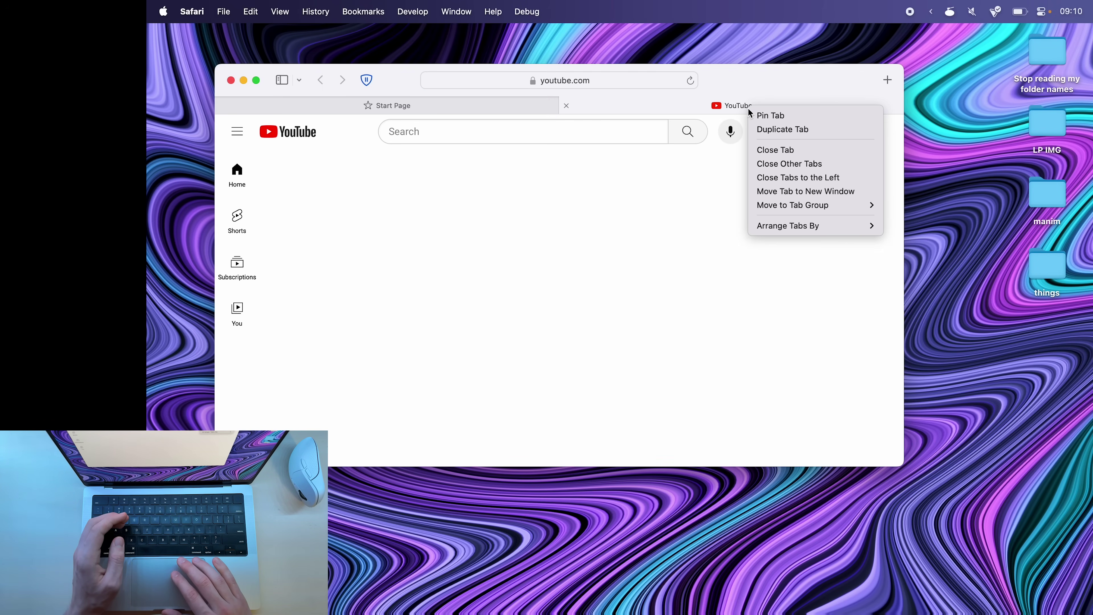
mouse_move(785, 210)
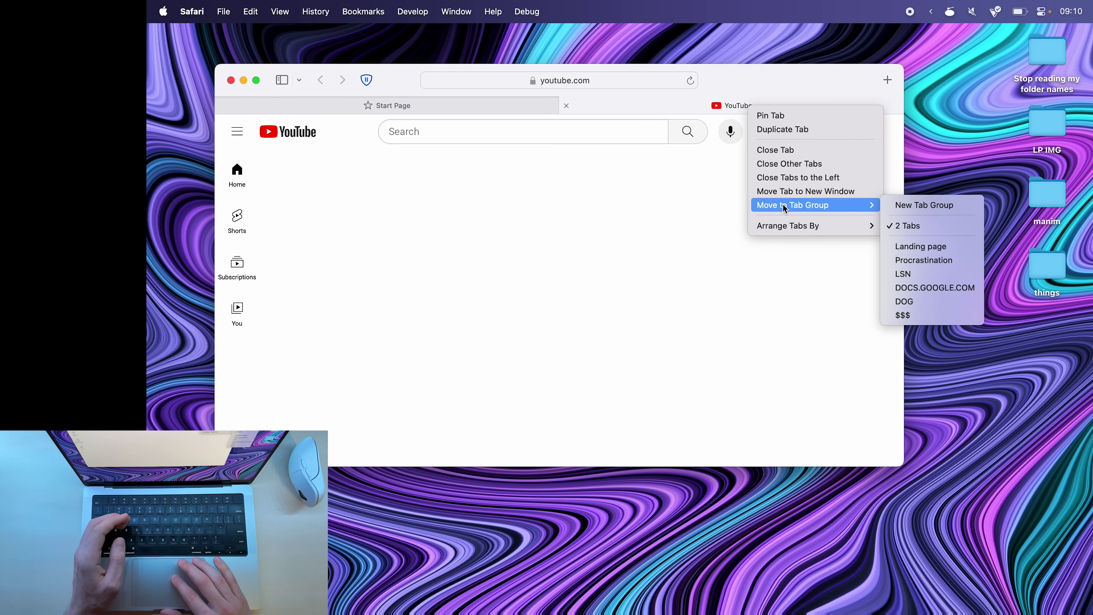
click(913, 206)
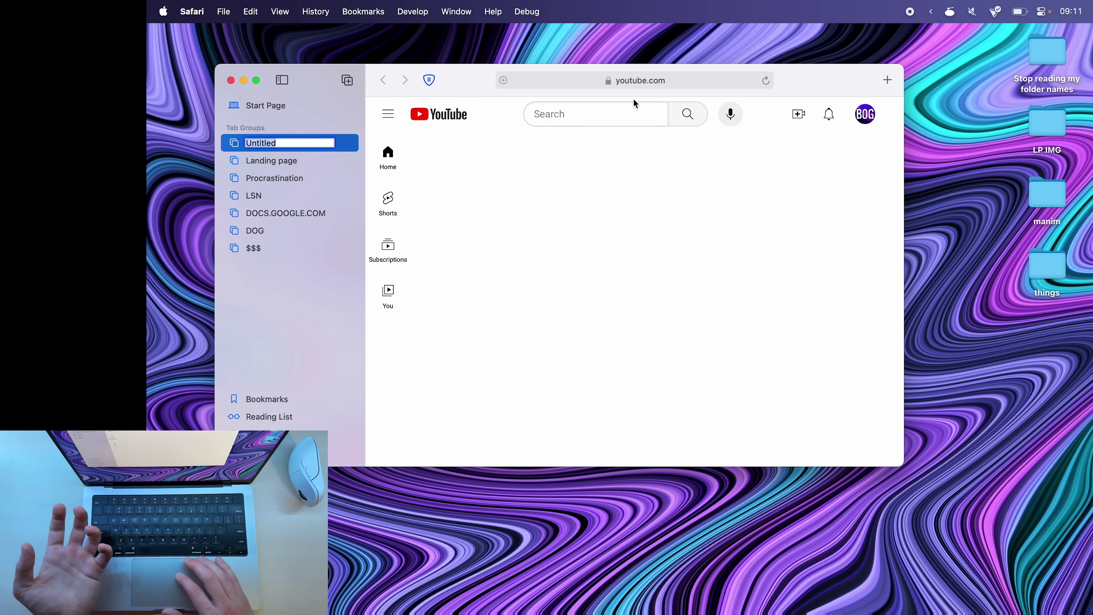
key(BackSpace)
text(ooga booga)
key(Return)
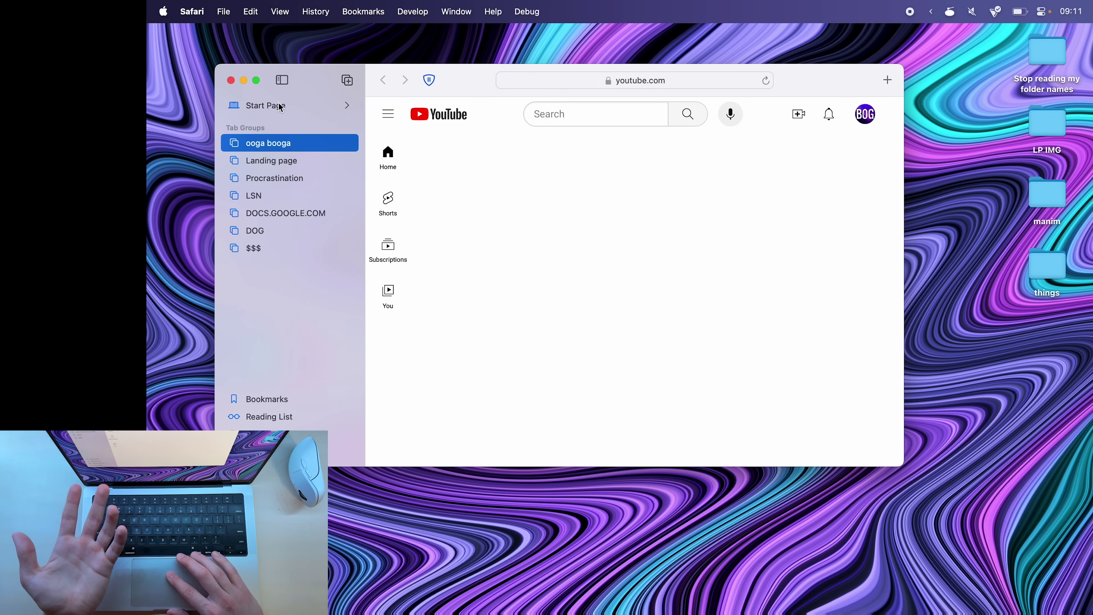
- Go back to the Start Page and toggle the sidebar, leaving it hidden
click(304, 107)
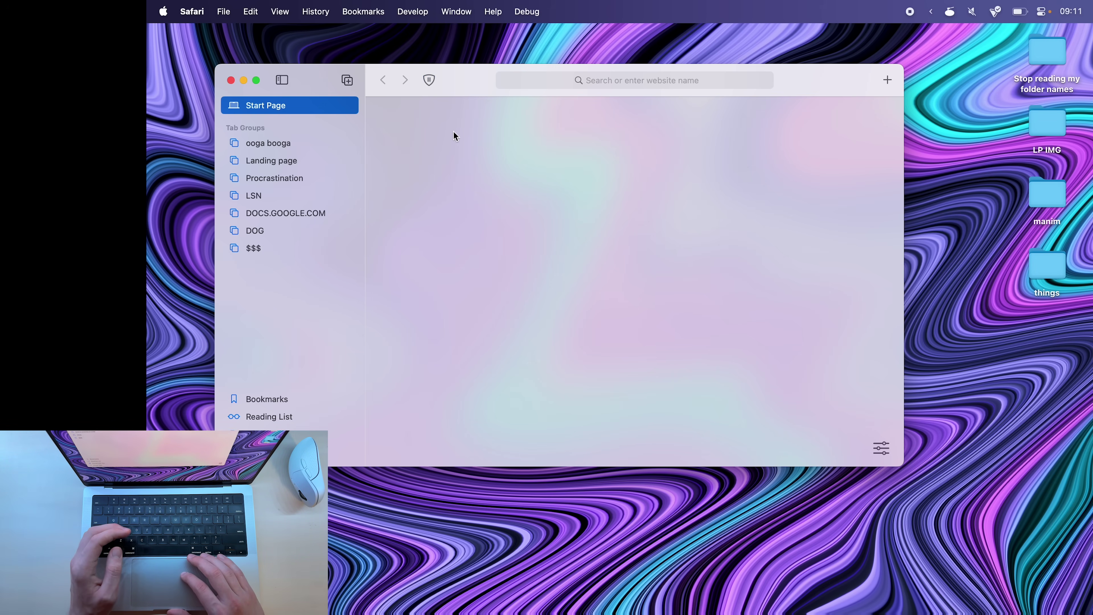
click(284, 83)
click(283, 83)
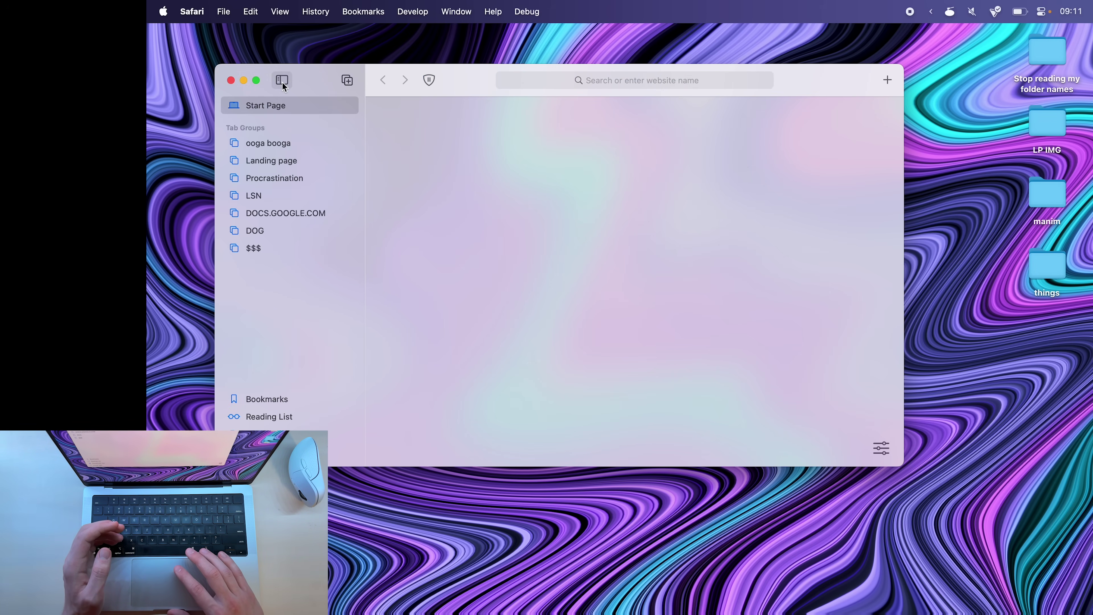
click(283, 82)
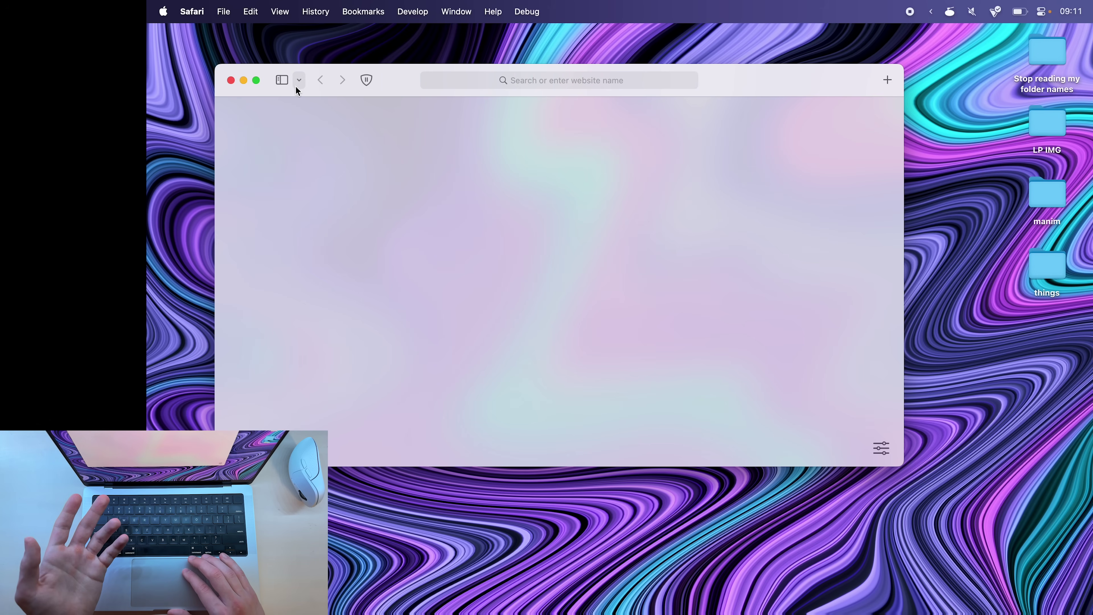
click(299, 82)
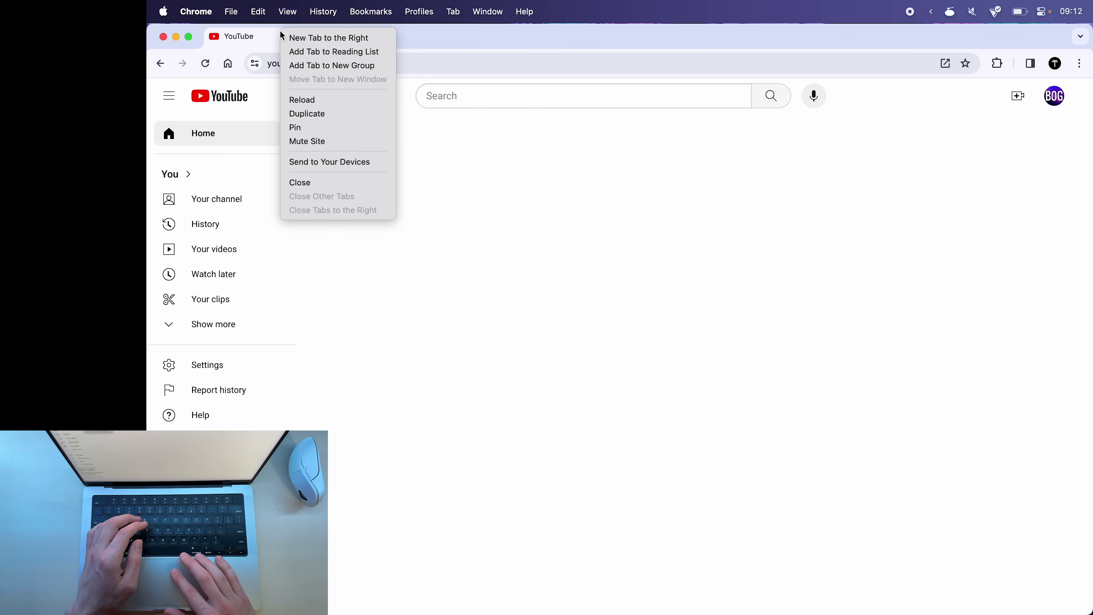
- Put YouTube into a Chrome tab group named Procrastination and drag a new tab into it
click(338, 70)
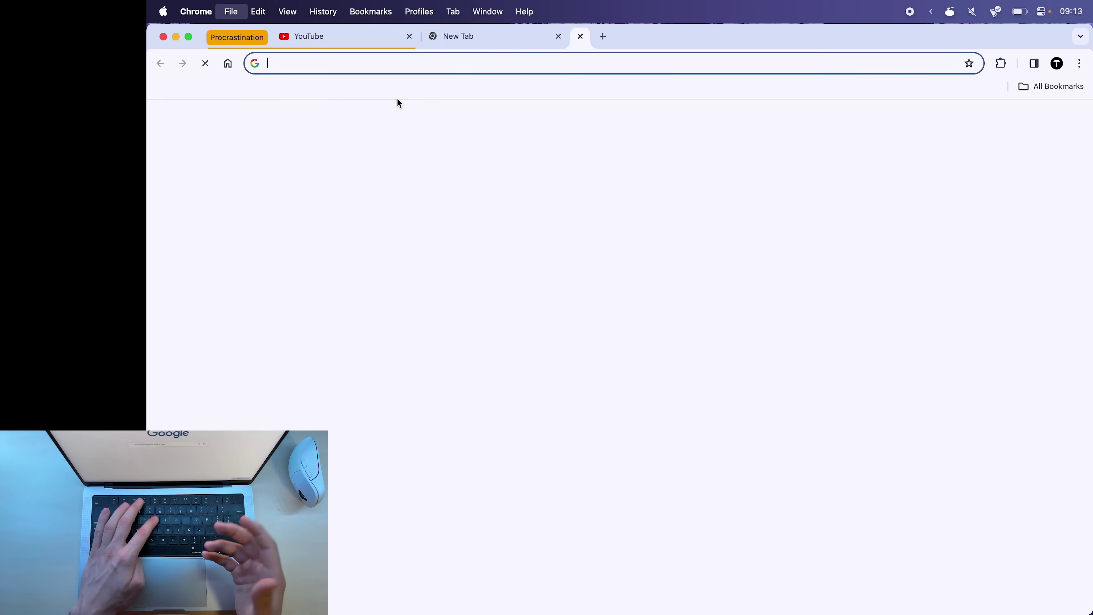
key(super+t)
key(super+t)
key(super+t)
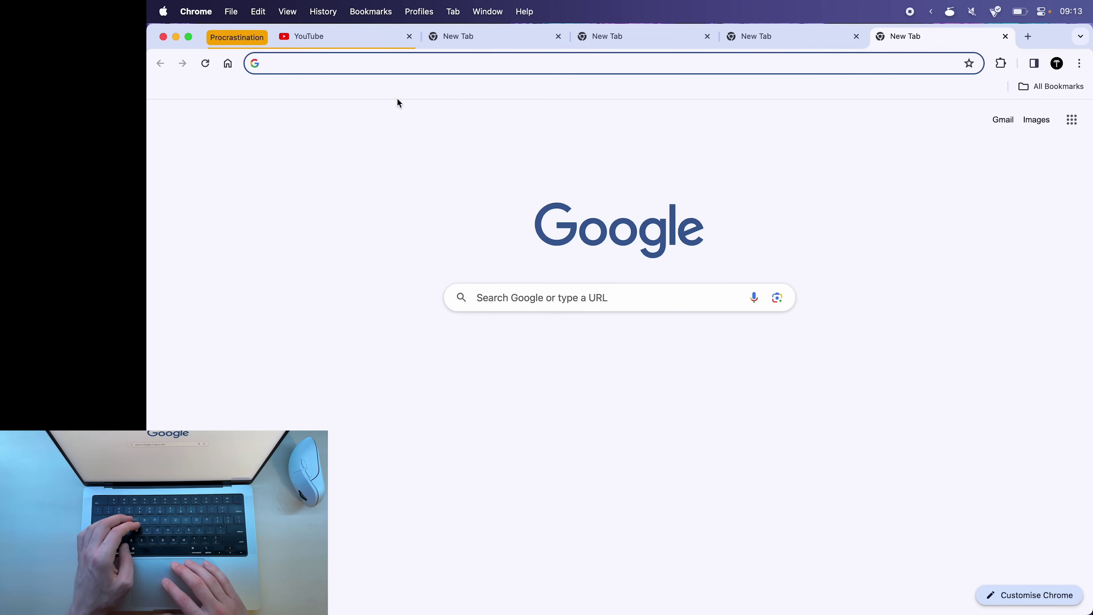
drag(494, 36, 389, 31)
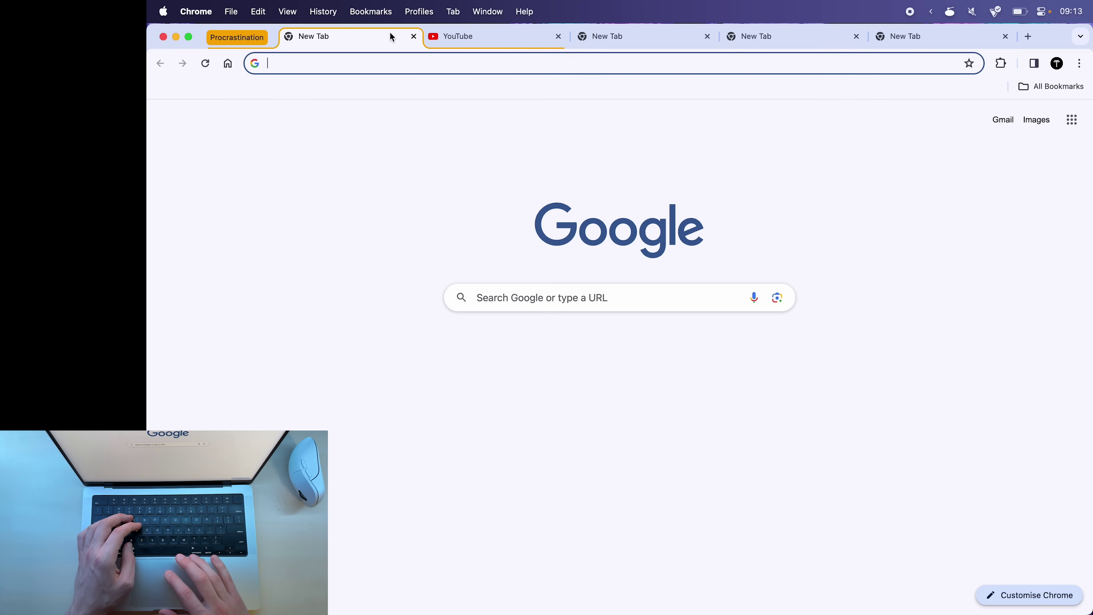
key(ctrl+Tab)
key(ctrl+Tab)
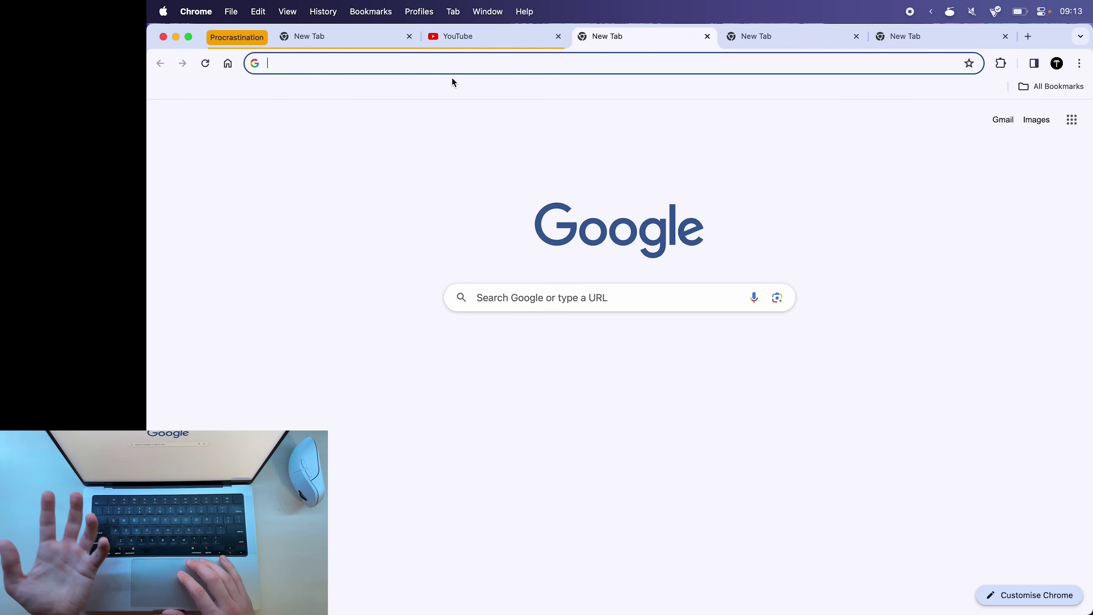
- Collapse and re-expand the Procrastination group, then move through the remaining new tabs
click(257, 38)
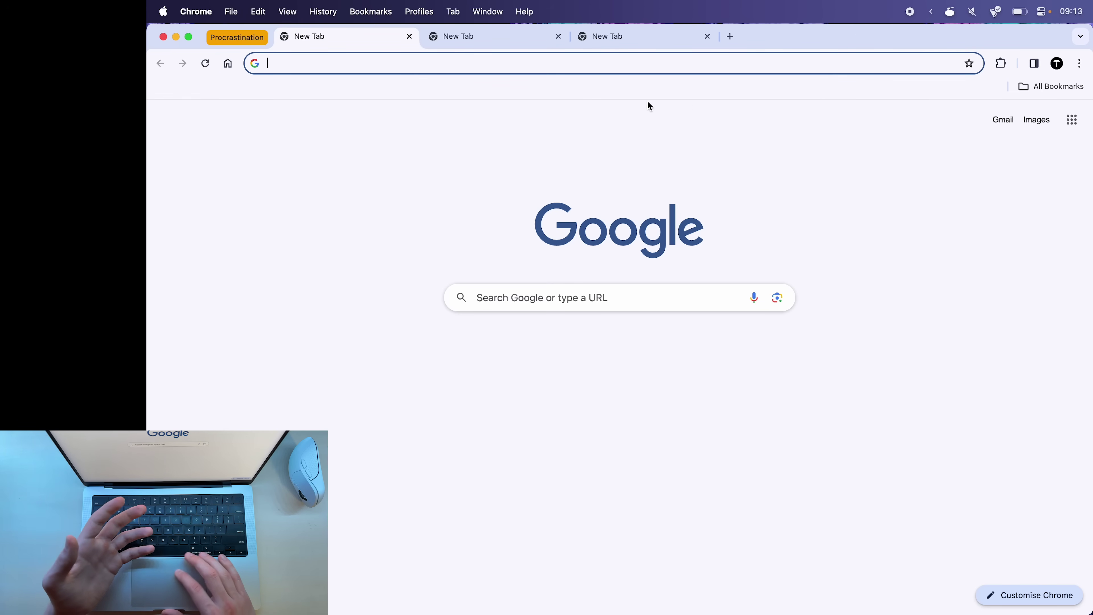
key(space)
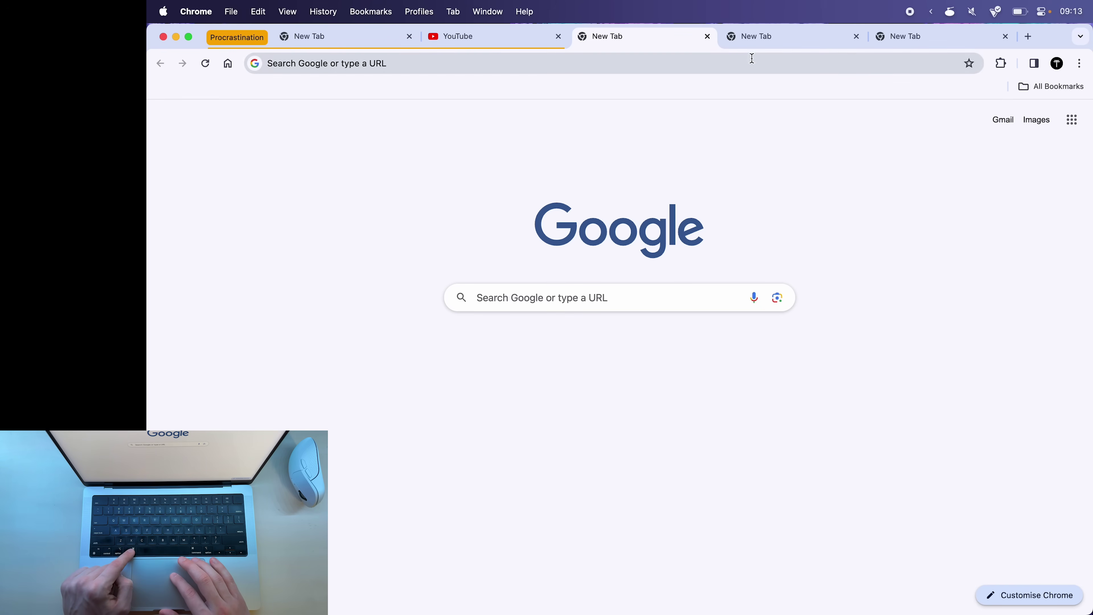
click(758, 41)
click(891, 39)
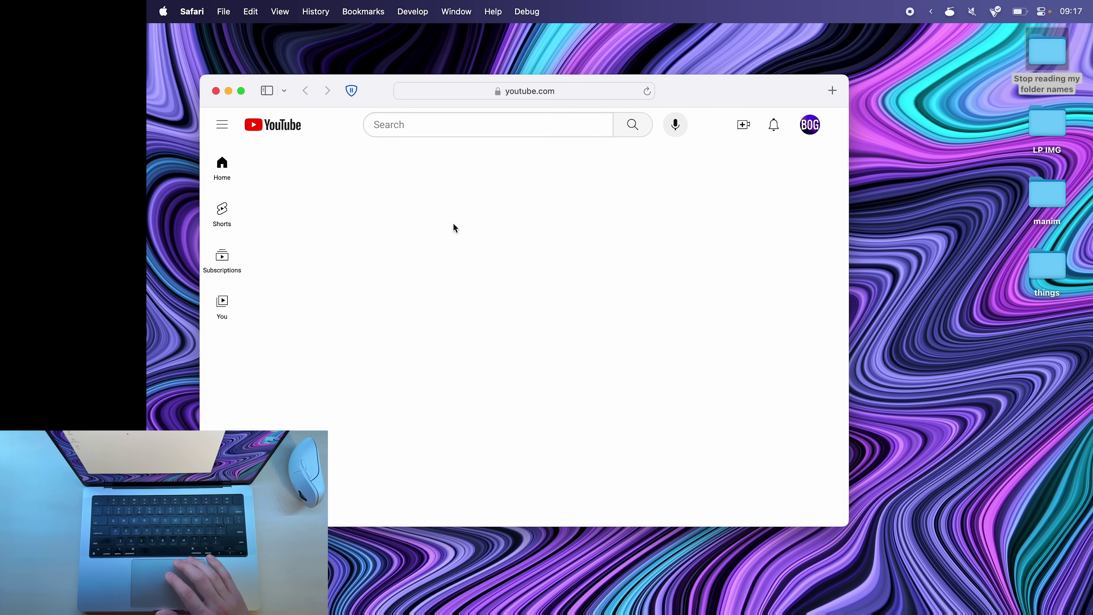
- Load YouTube in a new Safari tab to show its recommendation-free homepage
mouse_move(150, 273)
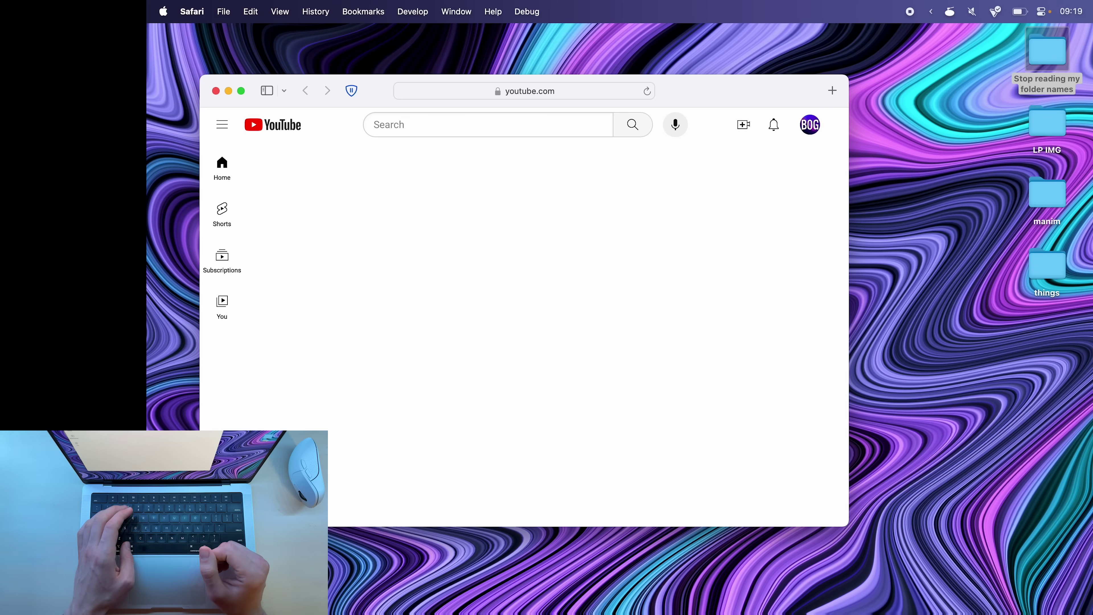
key(super+t)
text(youtube)
key(Return)
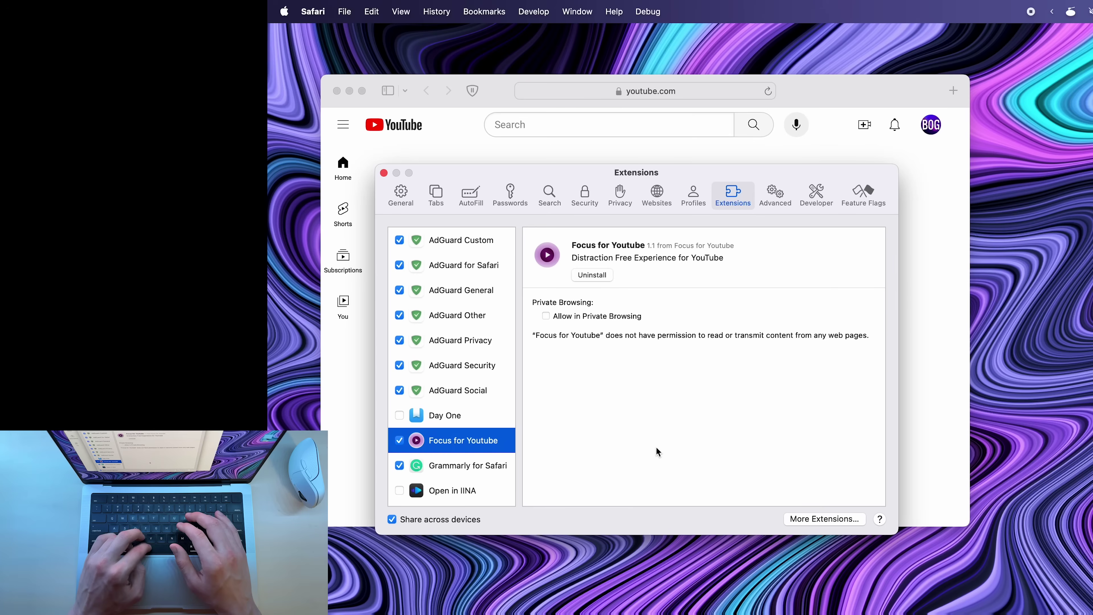
- Search 'focus for youtube safari' via Alfred and open the Focus-for-Youtube GitHub repository README
key(alt+space)
text(foc)
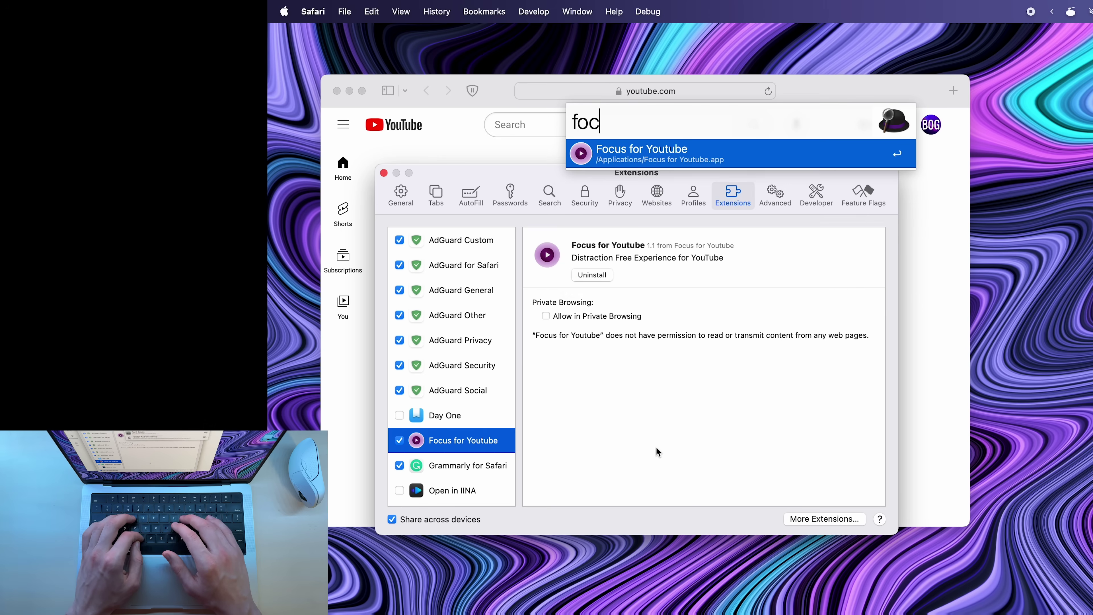
text(us for youtube safari)
key(Return)
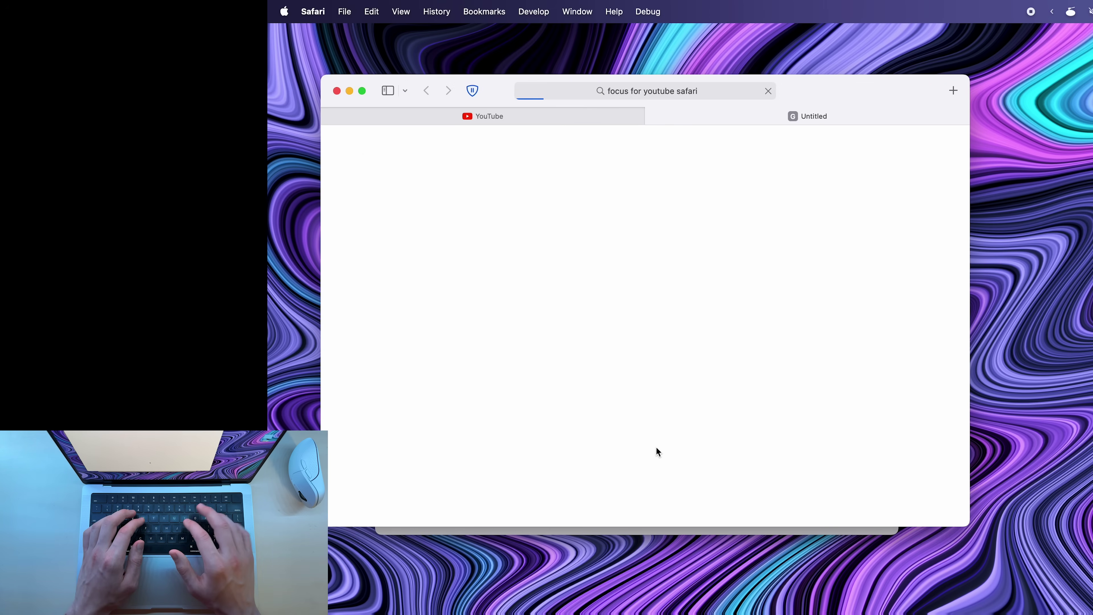
click(404, 285)
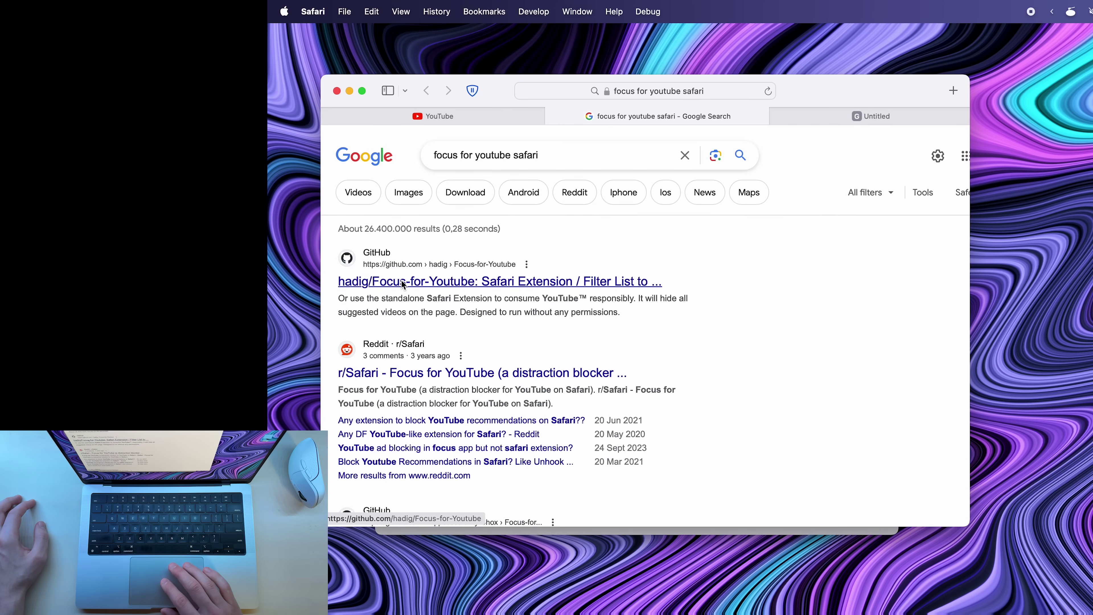
scroll(522, 290, down, 10)
drag(517, 270, 360, 240)
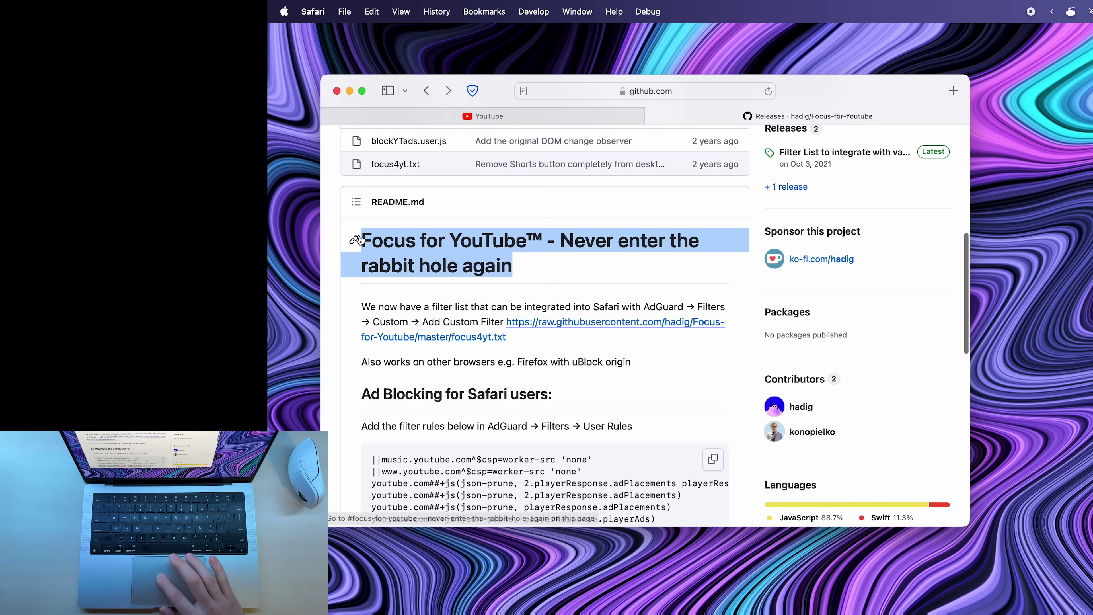
scroll(545, 273, down, 3)
drag(488, 340, 502, 338)
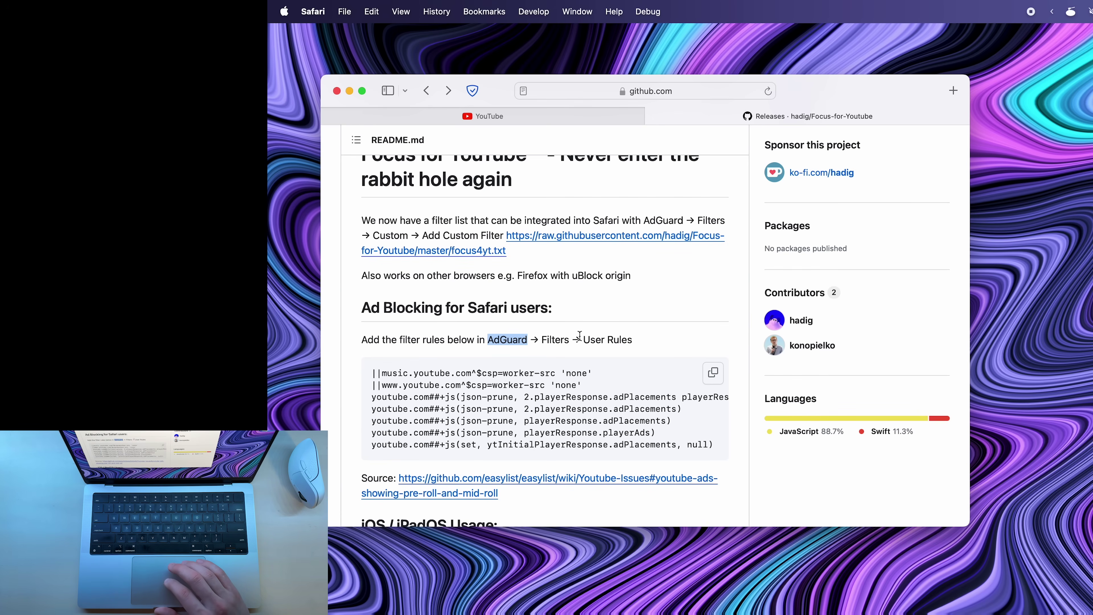
- Disable the Focus for Youtube Safari extension and open the v2.1 filter list release page
key(super+comma)
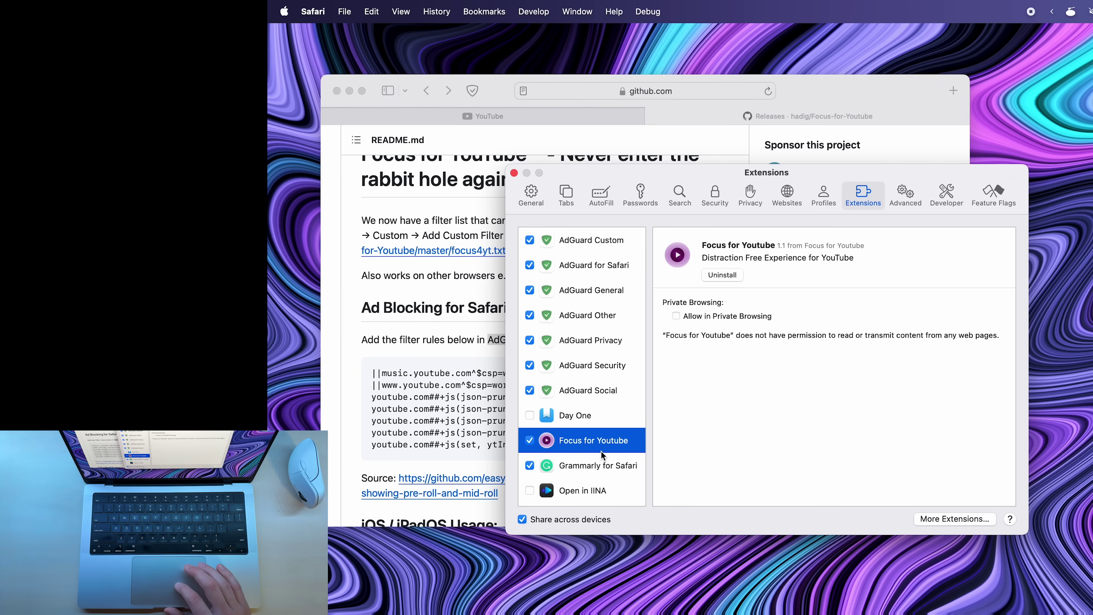
click(532, 442)
key(super+w)
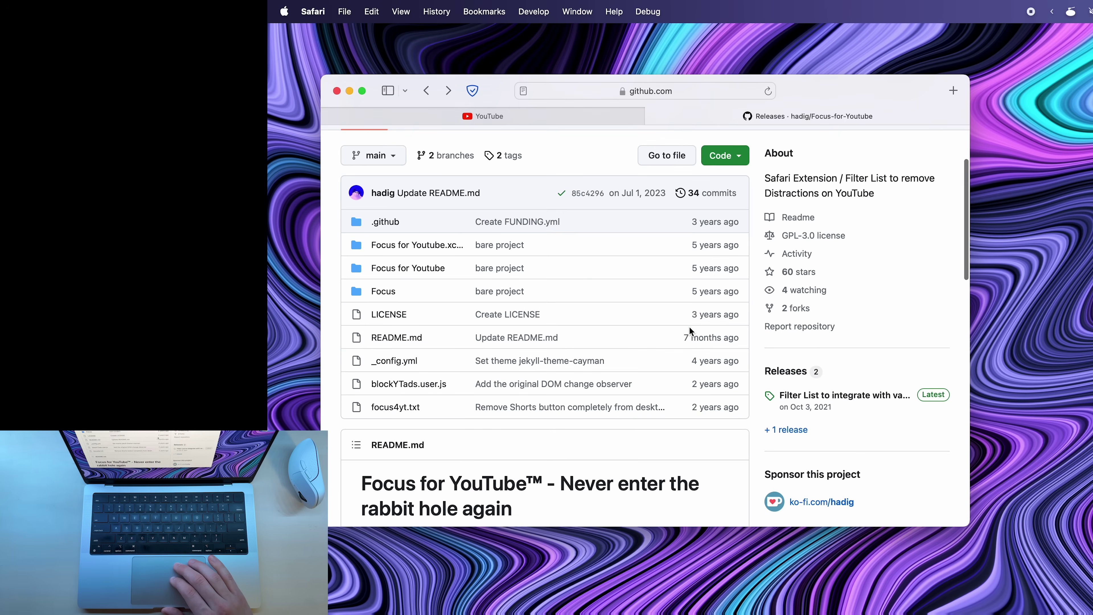
click(843, 398)
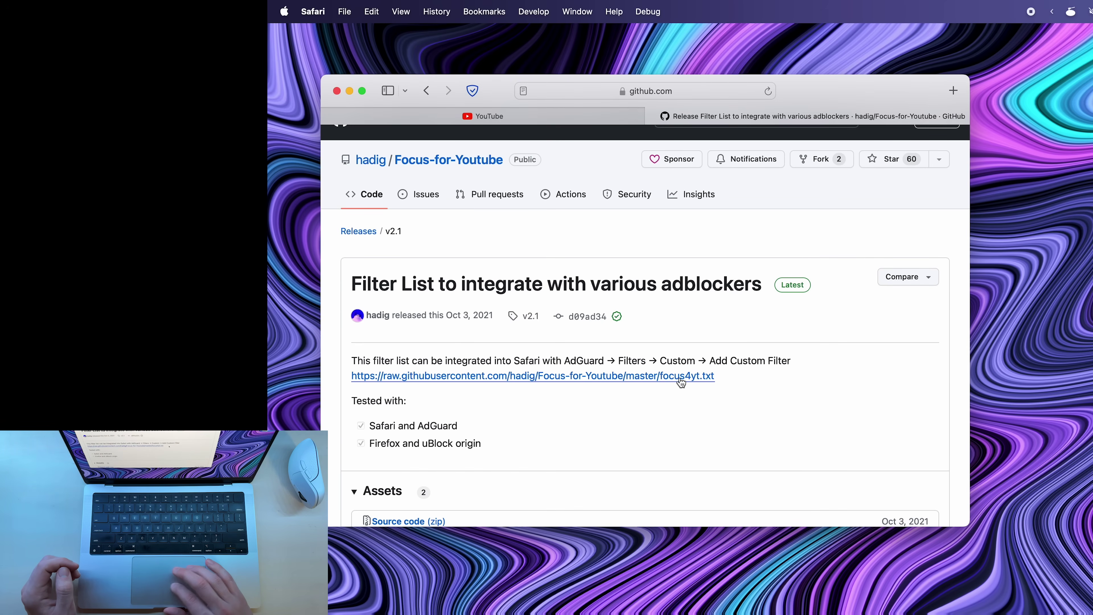
- Copy the focus4yt.txt URL and subscribe to it as a custom filter in AdGuard for Safari
drag(716, 377, 352, 375)
key(super+c)
key(super+Tab)
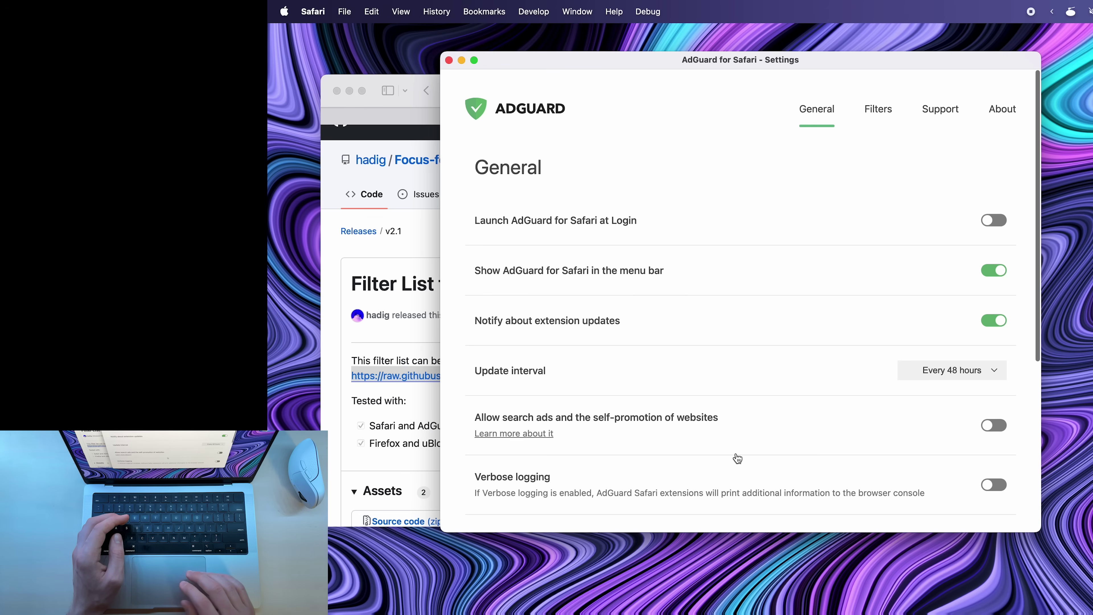
click(879, 111)
scroll(795, 367, down, 8)
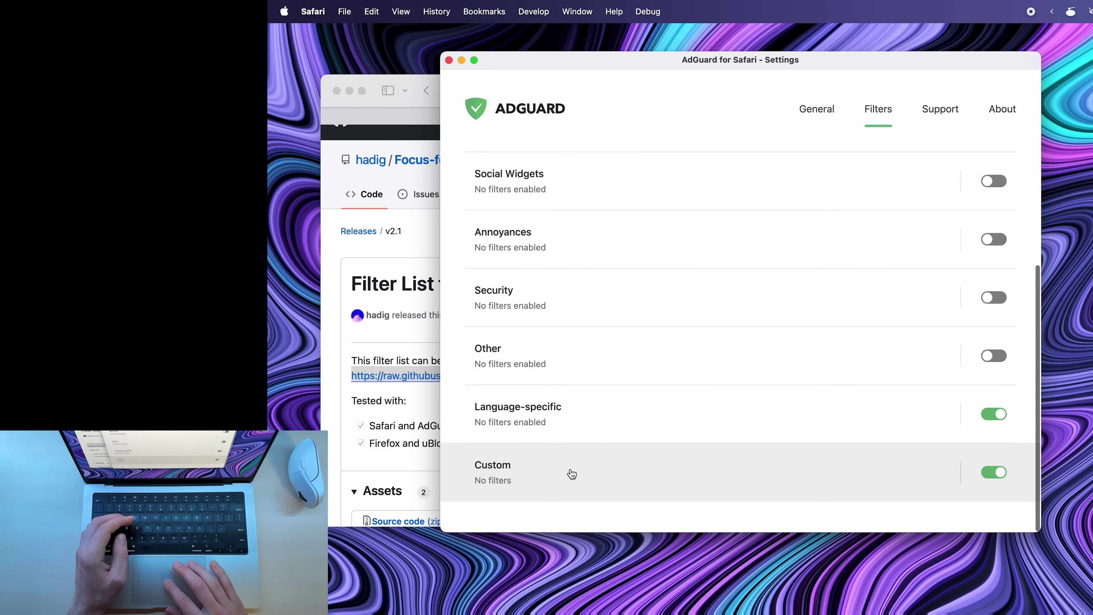
click(529, 470)
click(741, 400)
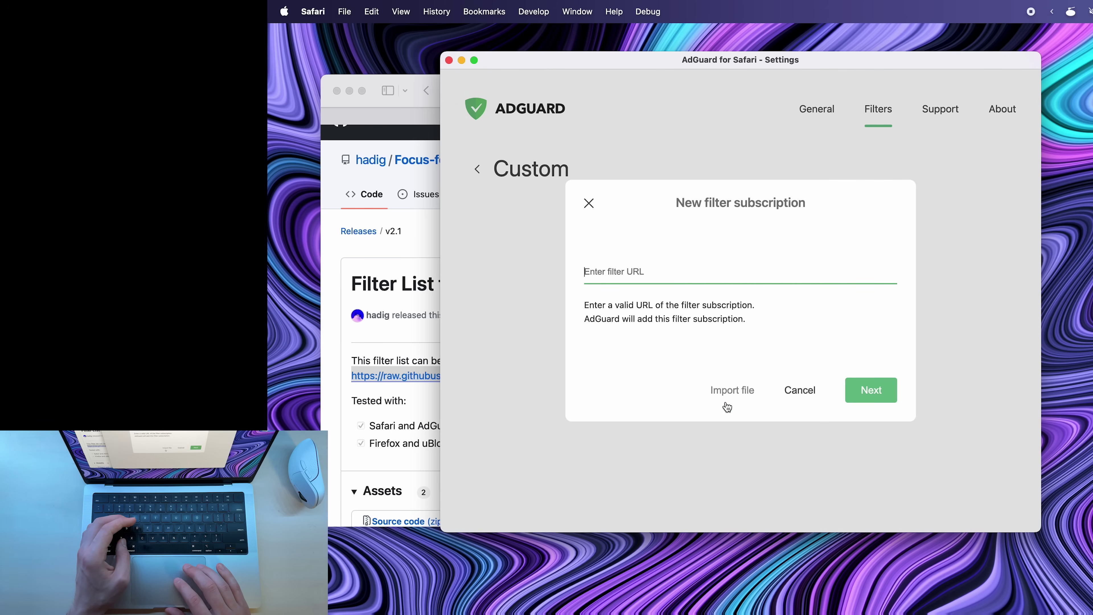
key(super+v)
click(870, 390)
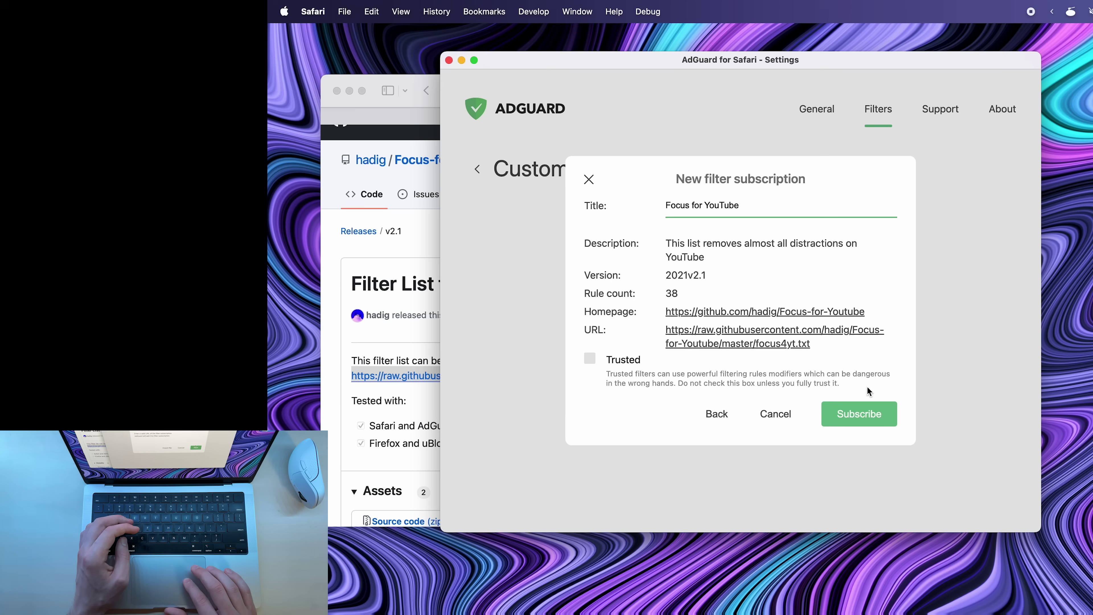
click(869, 414)
- Reload YouTube to apply the filter and review the AdGuard Security and Privacy extensions
key(super+Tab)
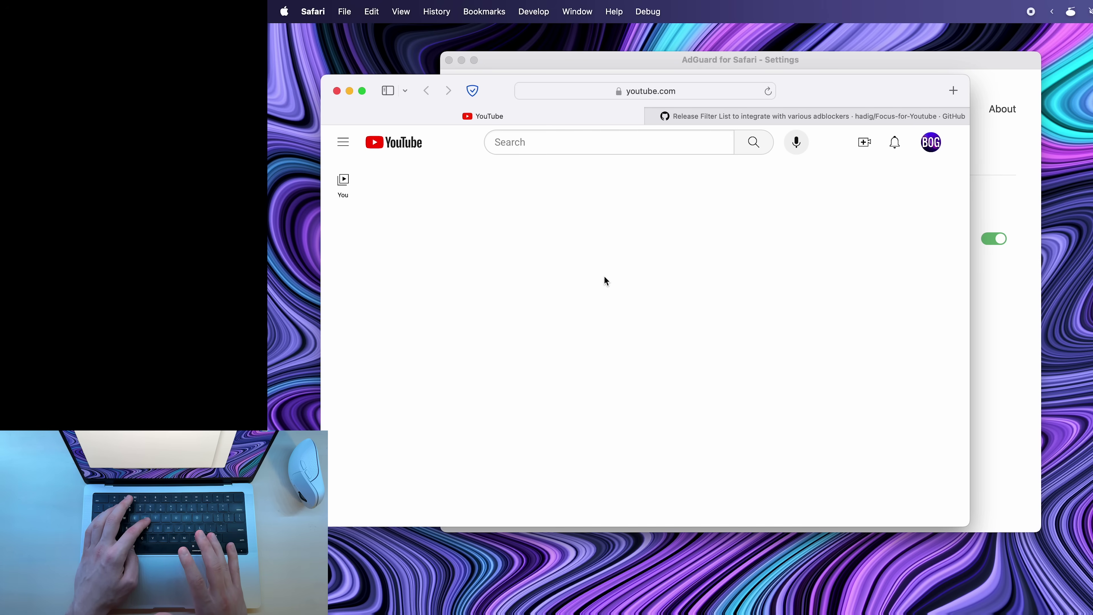
key(super+r)
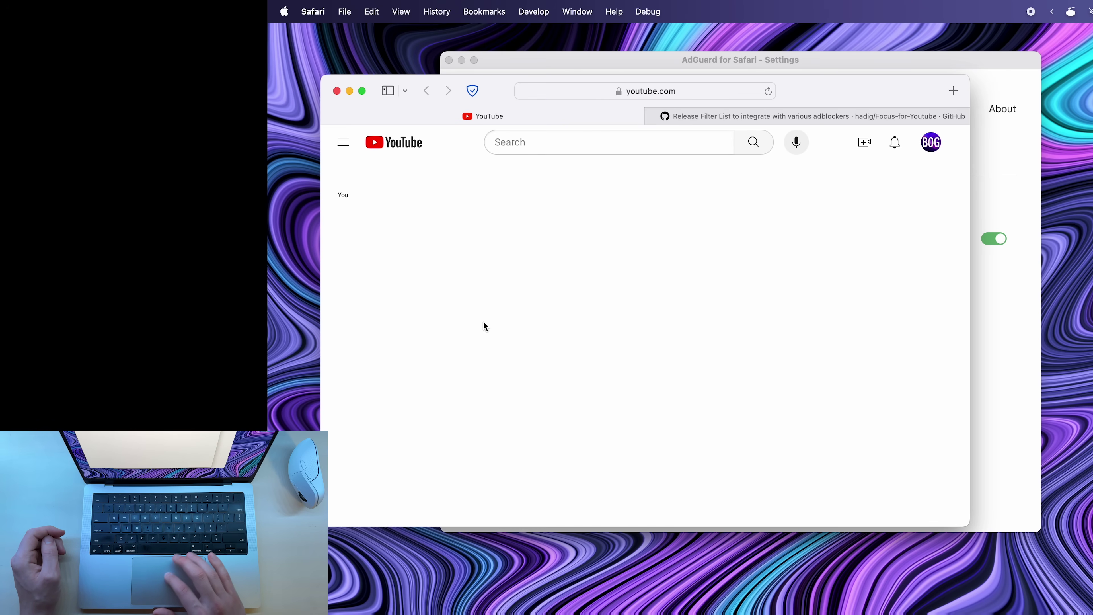
key(super+comma)
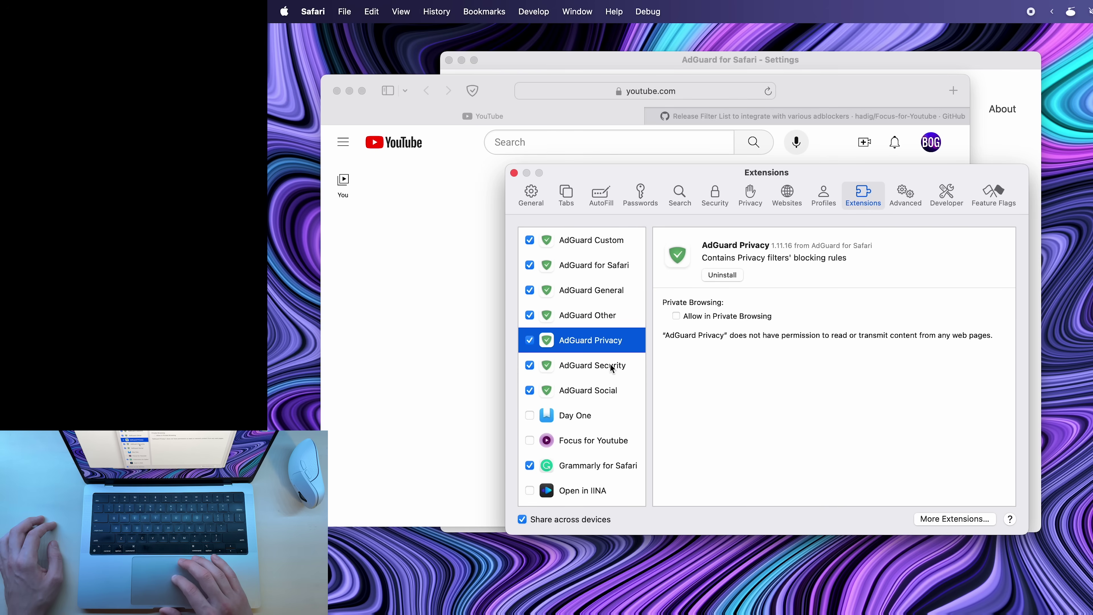
click(595, 367)
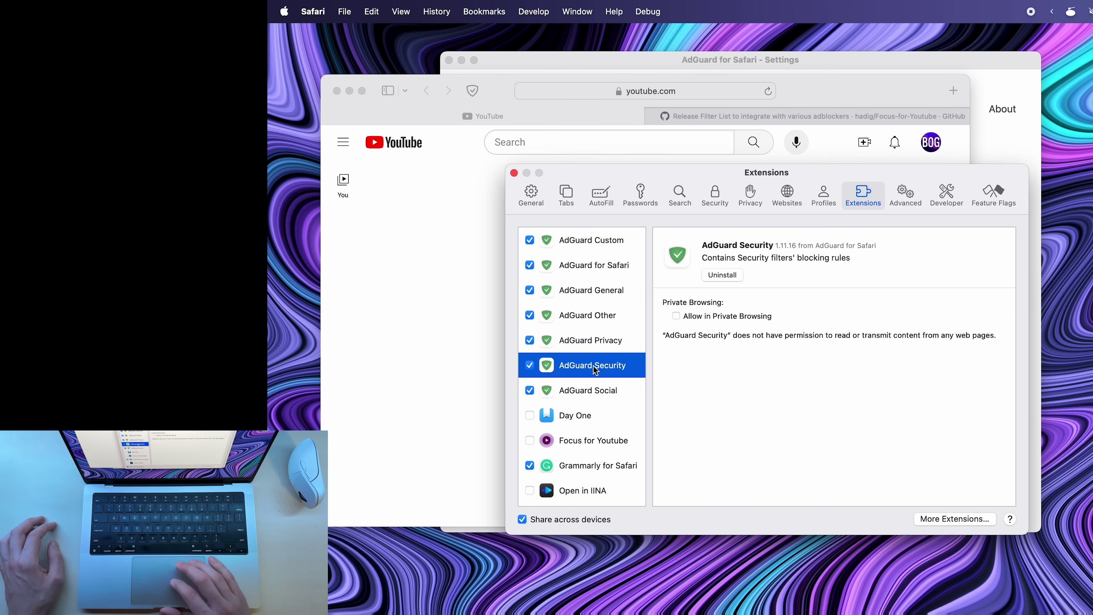
click(582, 348)
click(444, 305)
- On the GitHub tab, open the releases list and expand the v1.1 assets
key(ctrl+Tab)
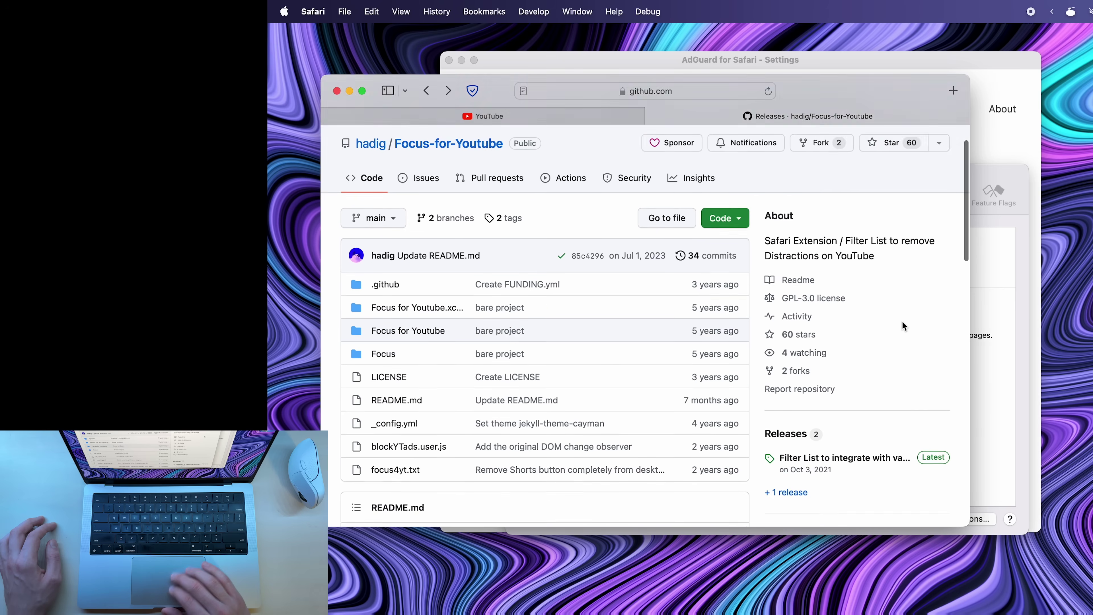
scroll(903, 320, down, 5)
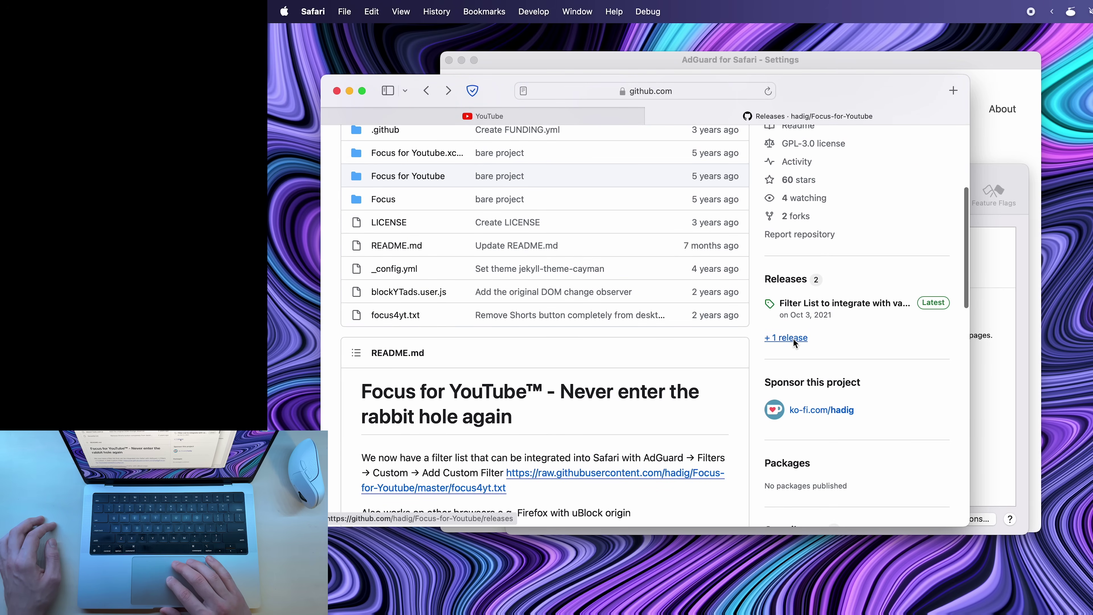
click(793, 338)
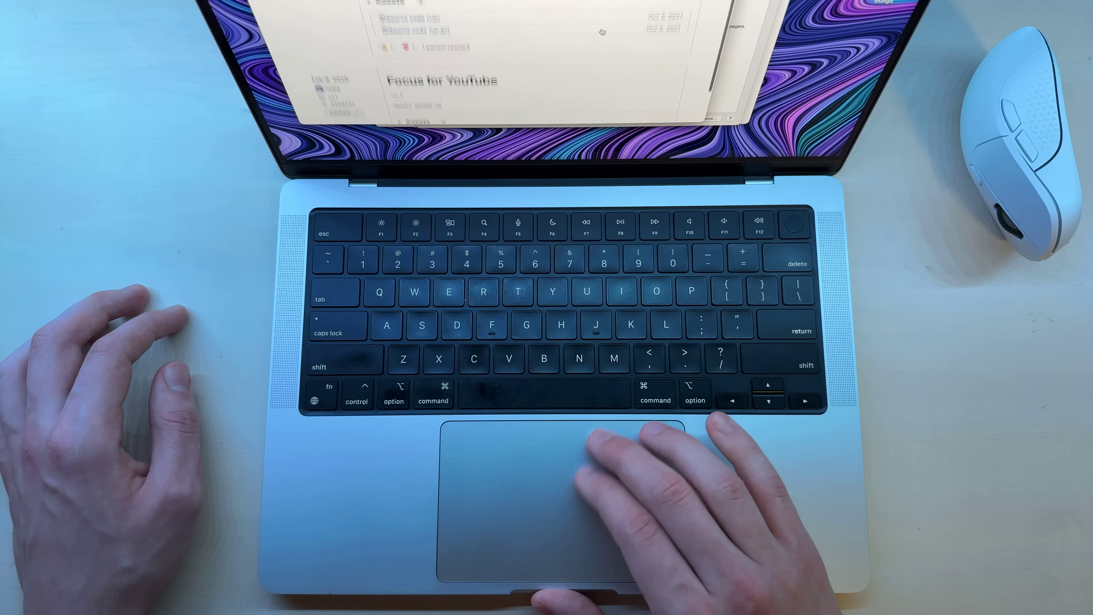
scroll(645, 328, down, 5)
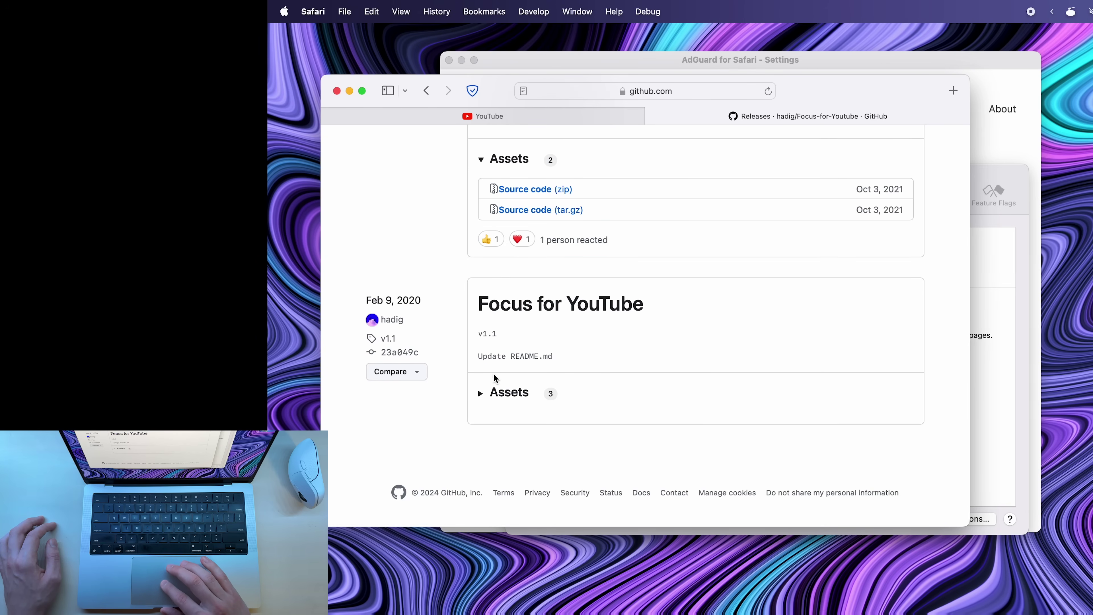
click(485, 400)
scroll(615, 398, down, 3)
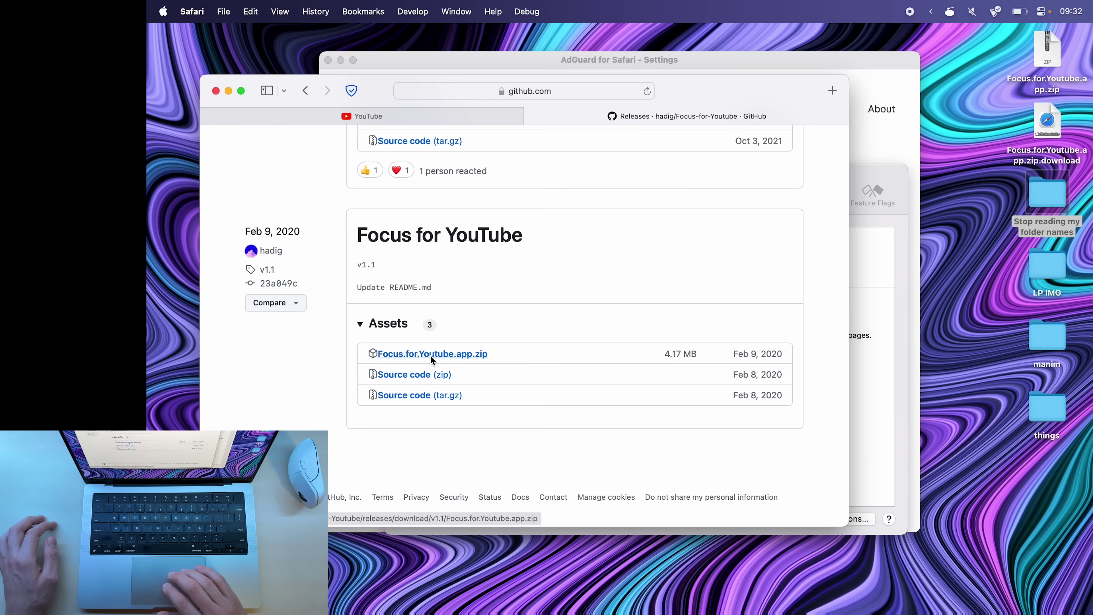
- Unzip Focus for Youtube and move the app into Applications, replacing the existing copy
double_click(1046, 50)
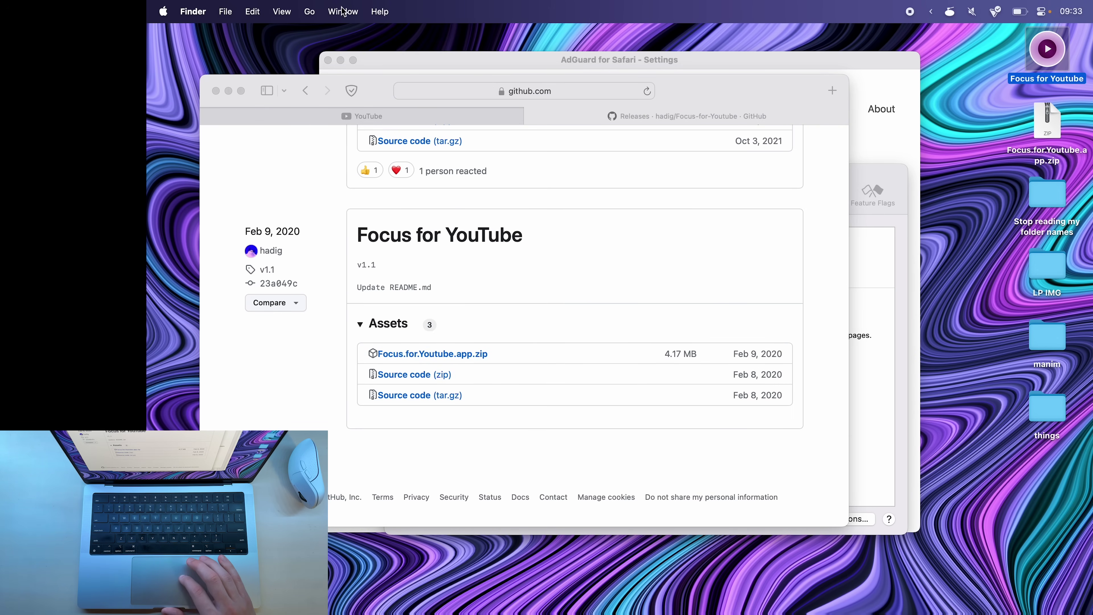
click(312, 16)
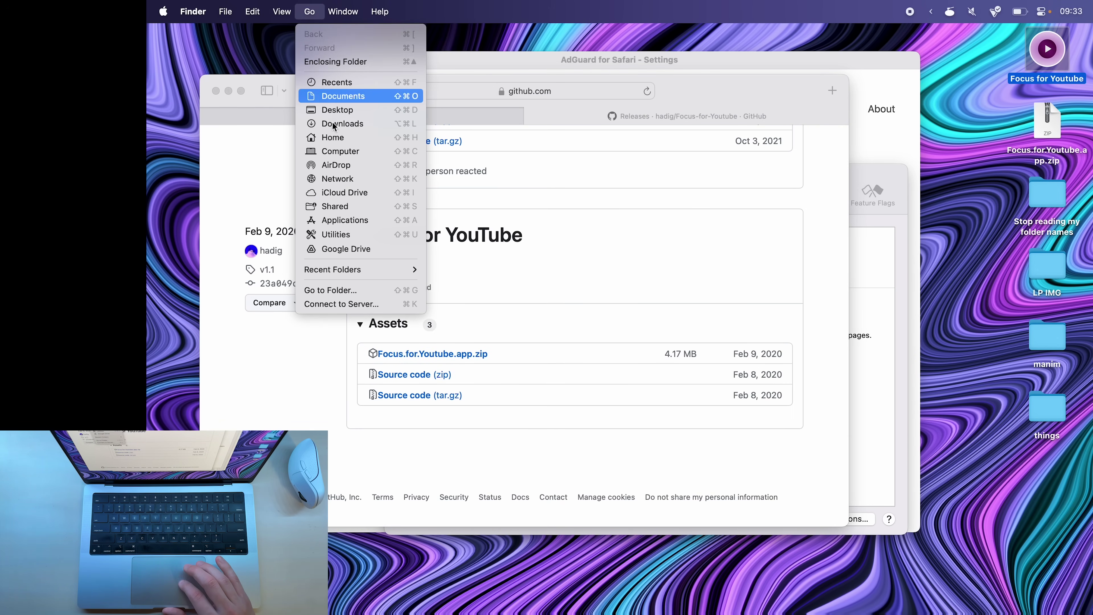
click(355, 223)
drag(1046, 51, 474, 424)
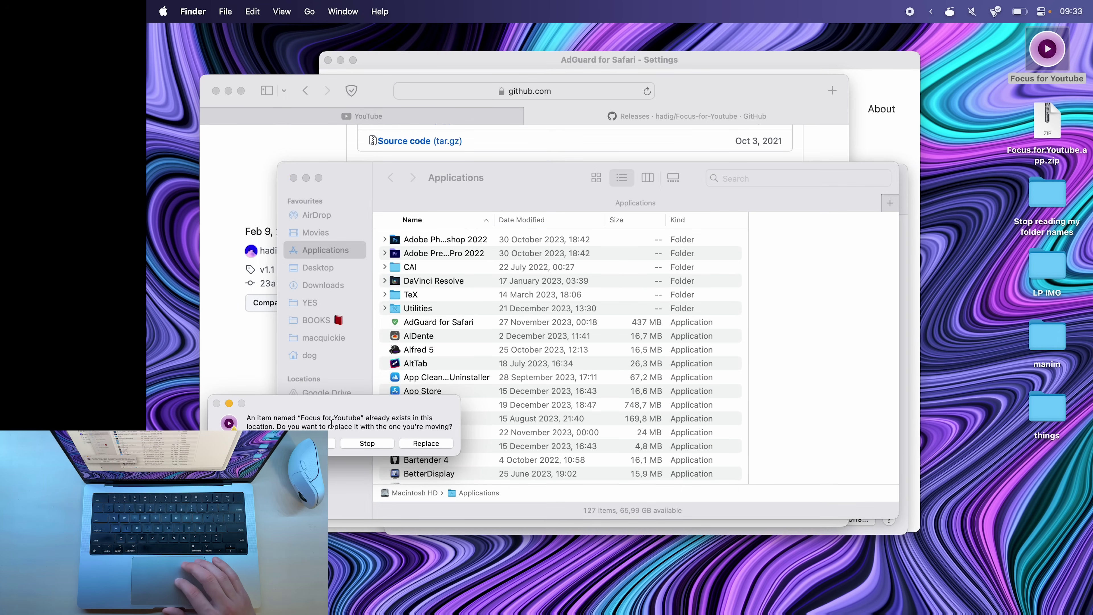
click(426, 443)
- Launch Focus for Youtube via Alfred with 'focu' and dismiss the can't-be-opened warning
key(alt+space)
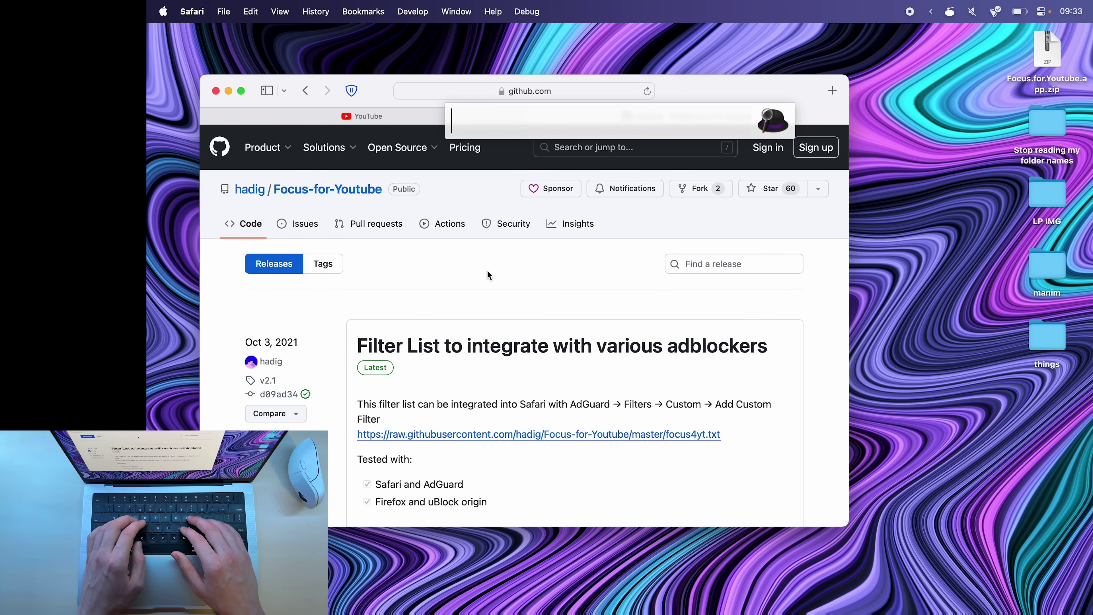
text(focu)
key(Return)
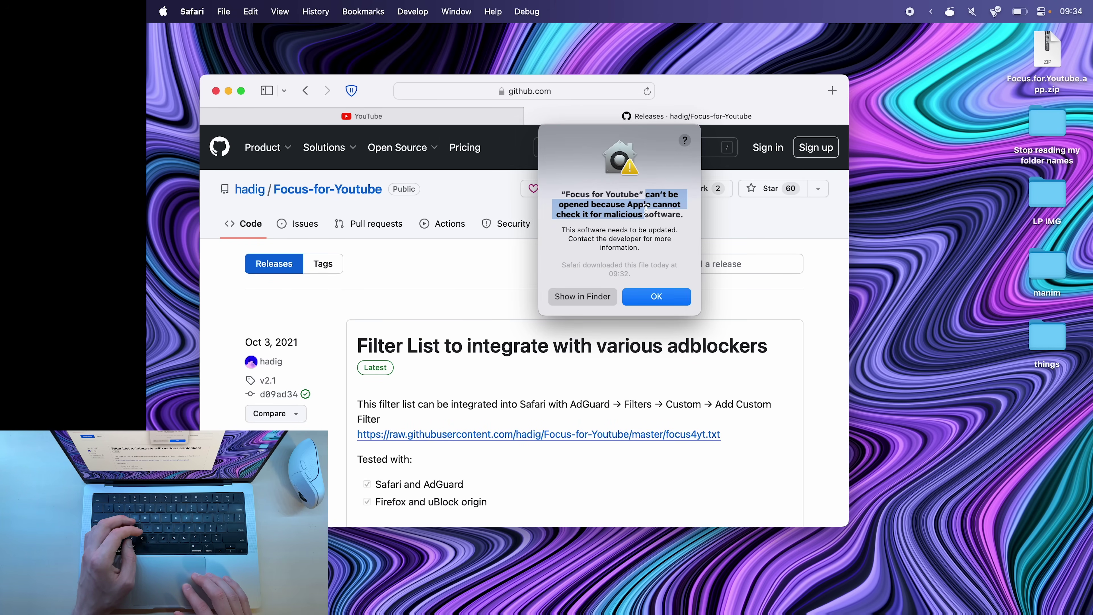
click(652, 303)
- Open the Applications folder in Finder and locate Focus for Youtube by typing its name
click(361, 60)
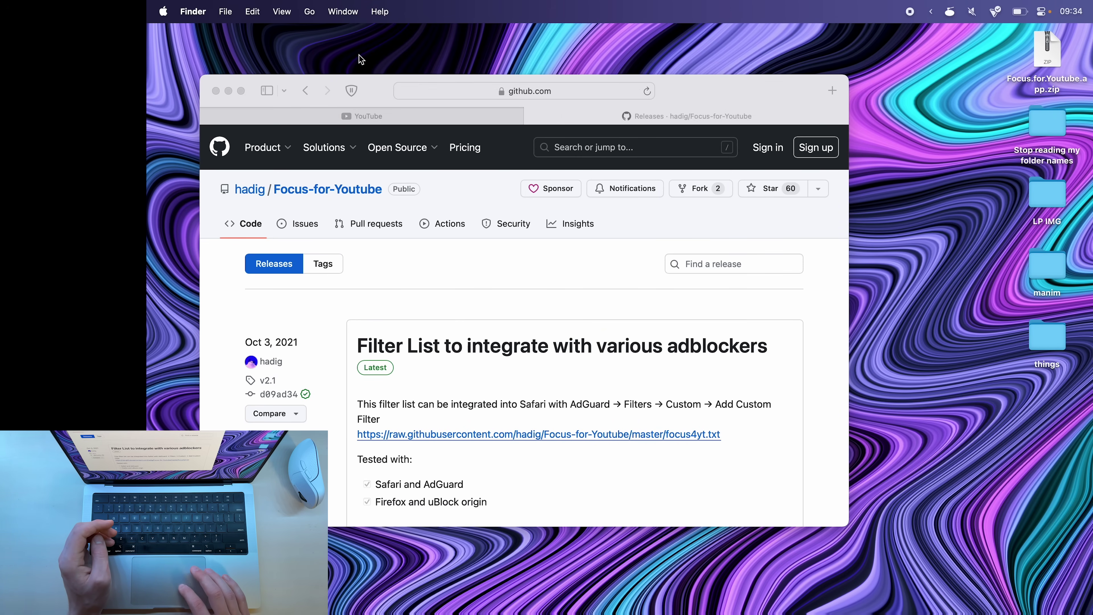
click(311, 12)
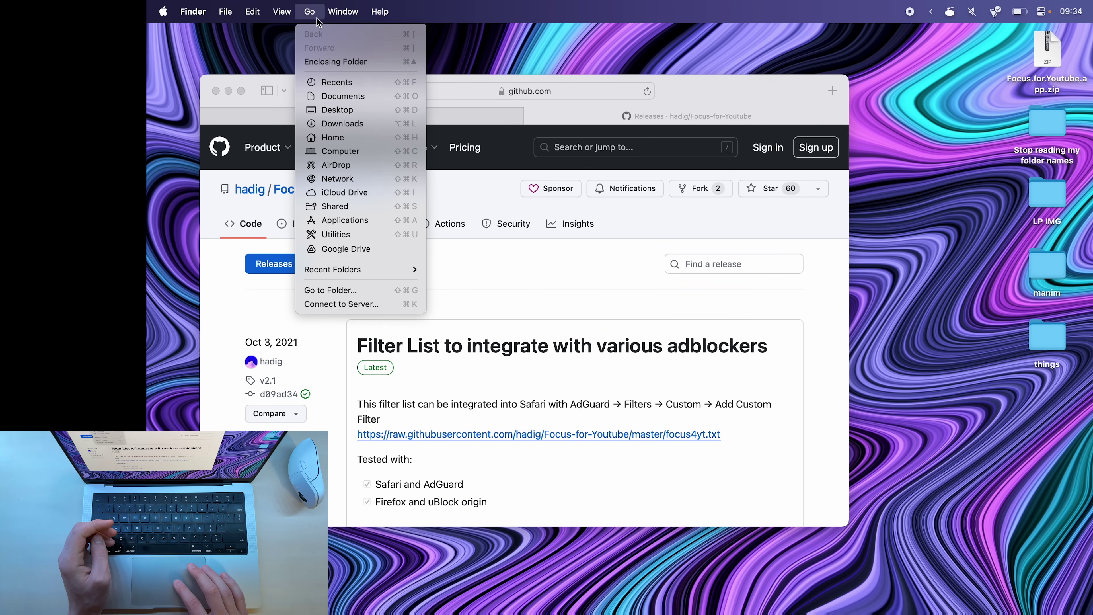
click(359, 221)
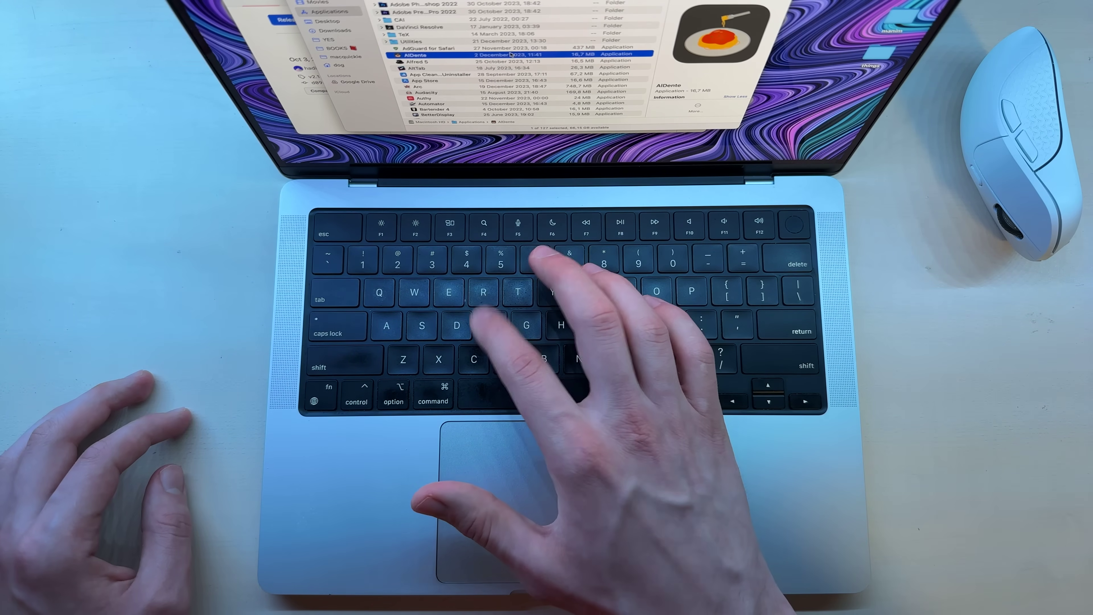
key(f)
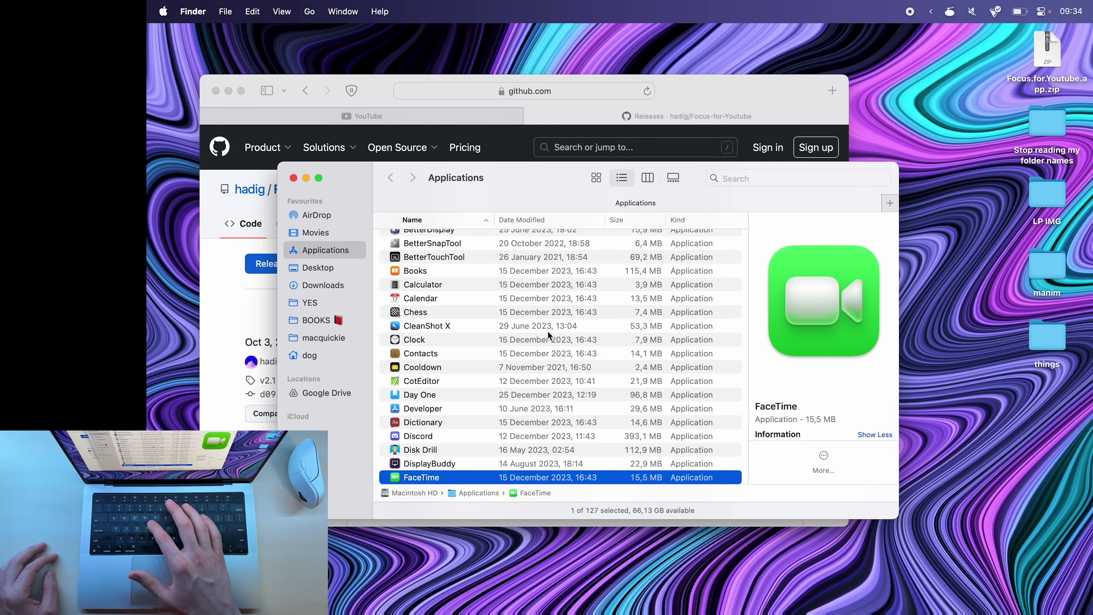
key(i)
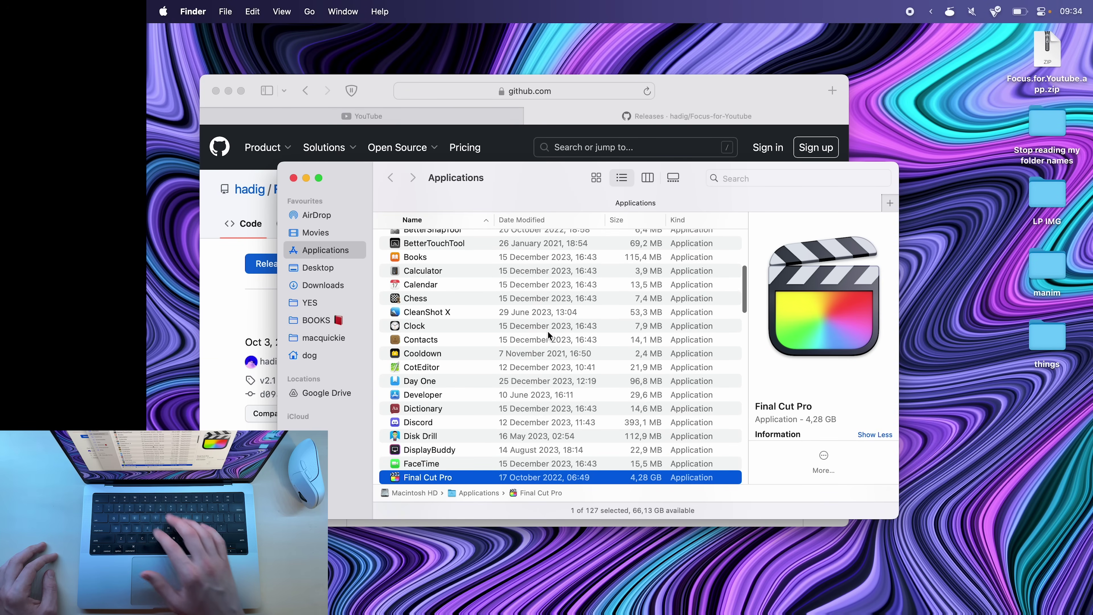
scroll(438, 394, down, 3)
key(a)
key(r)
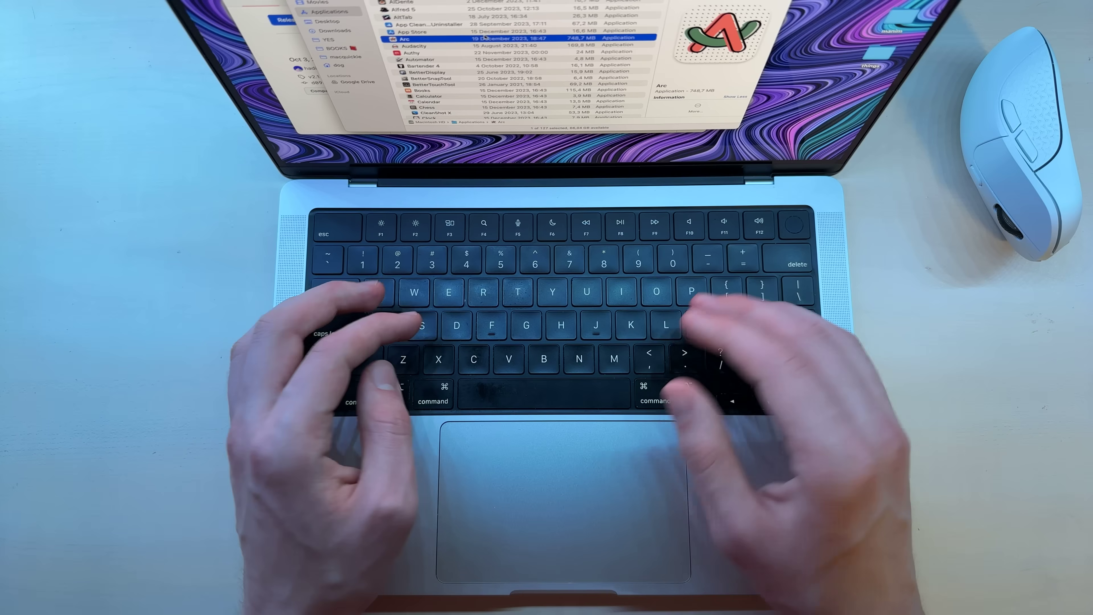
key(f)
key(o)
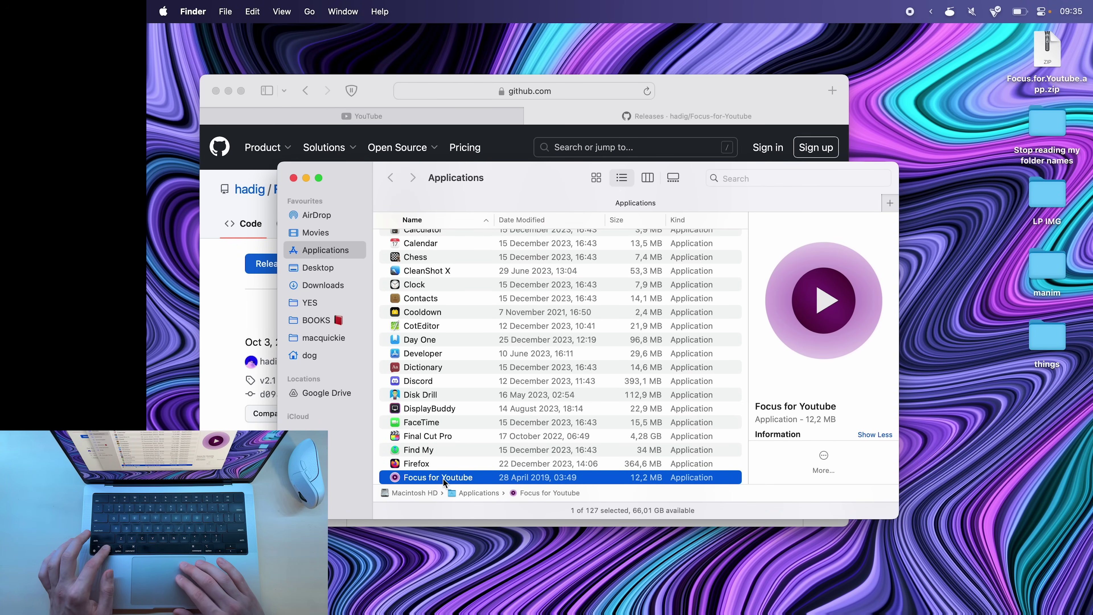
- Open Focus for Youtube past the unverified-app warning and follow it to Safari's extension settings
right_click(443, 479)
click(488, 344)
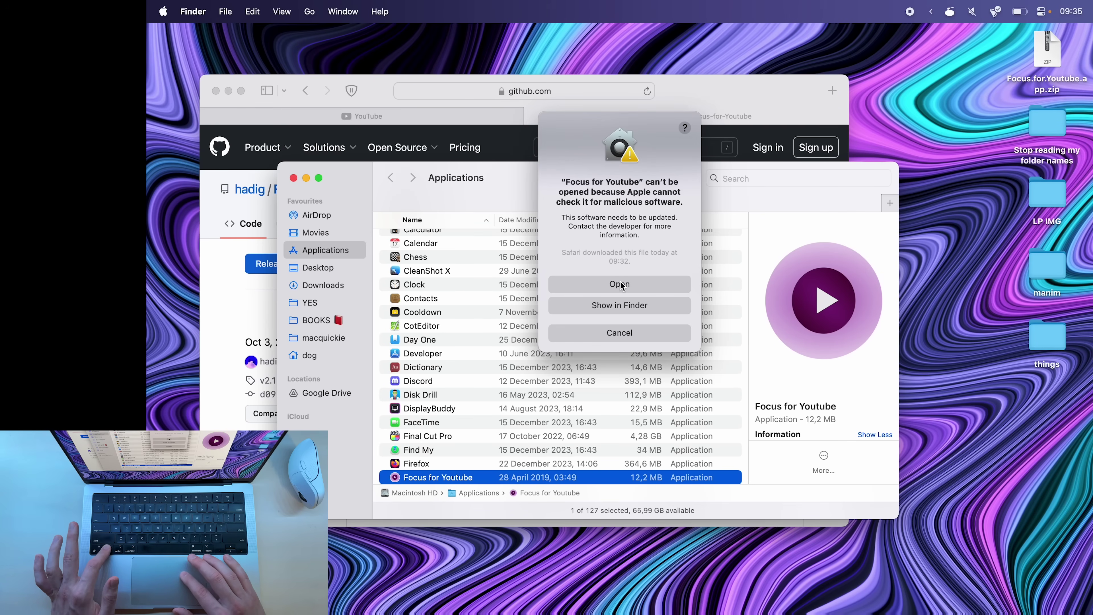
click(623, 287)
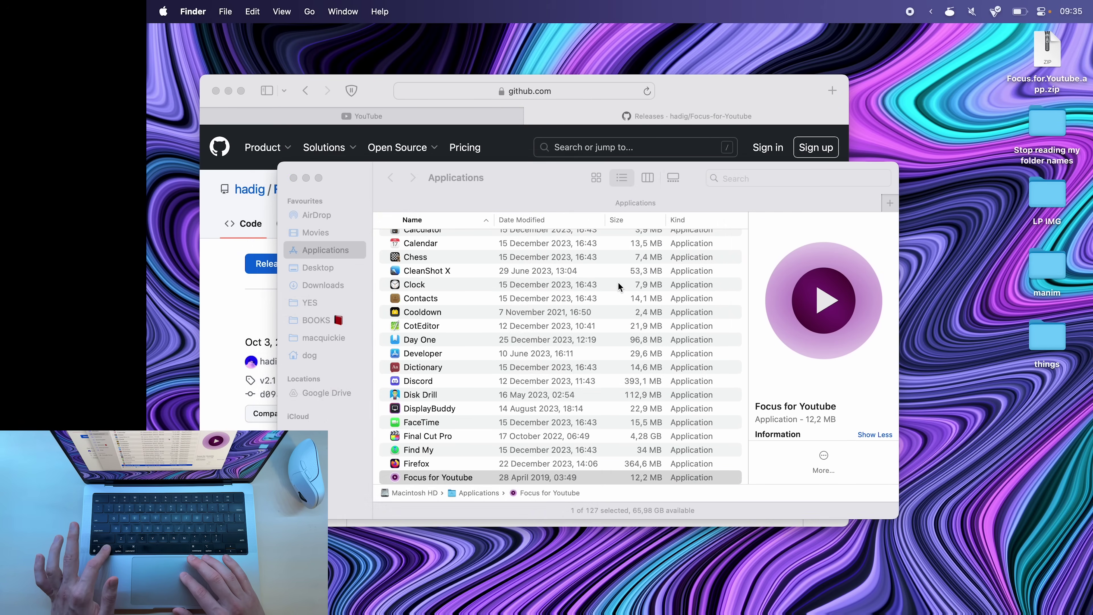
click(714, 91)
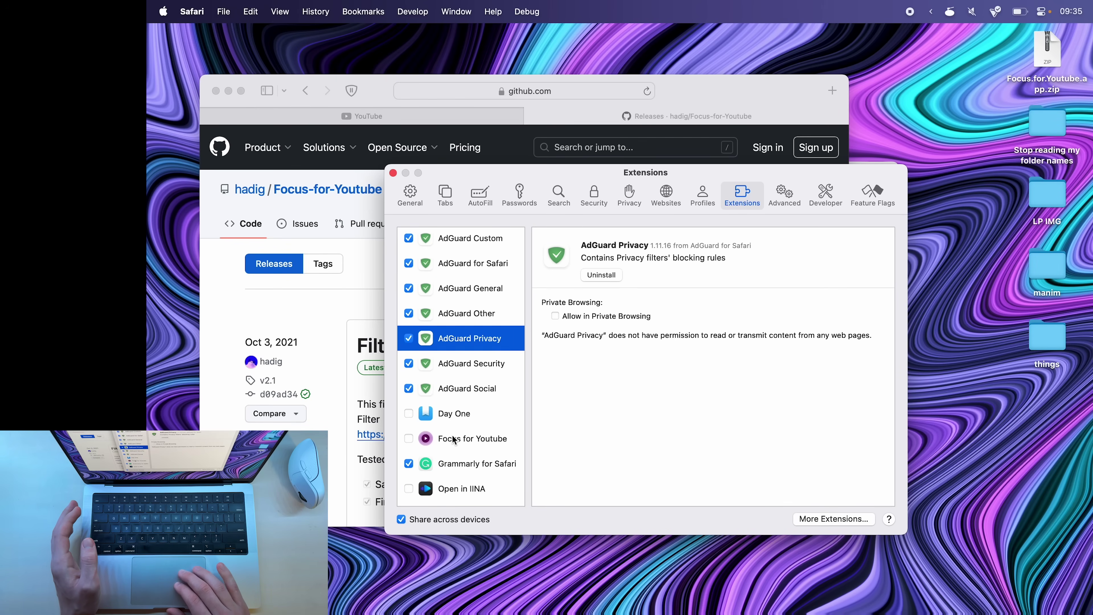
- Disable Focus for Youtube in Safari's Extensions settings, then view AdGuard Security and AdGuard Privacy
click(409, 440)
click(466, 364)
click(475, 347)
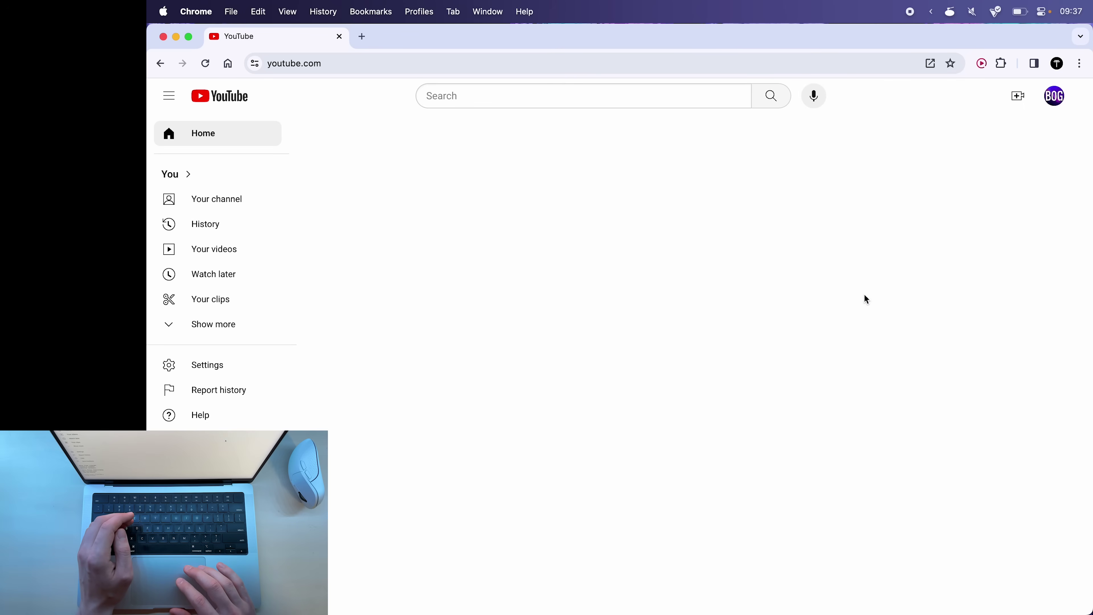
scroll(861, 208, down, 10)
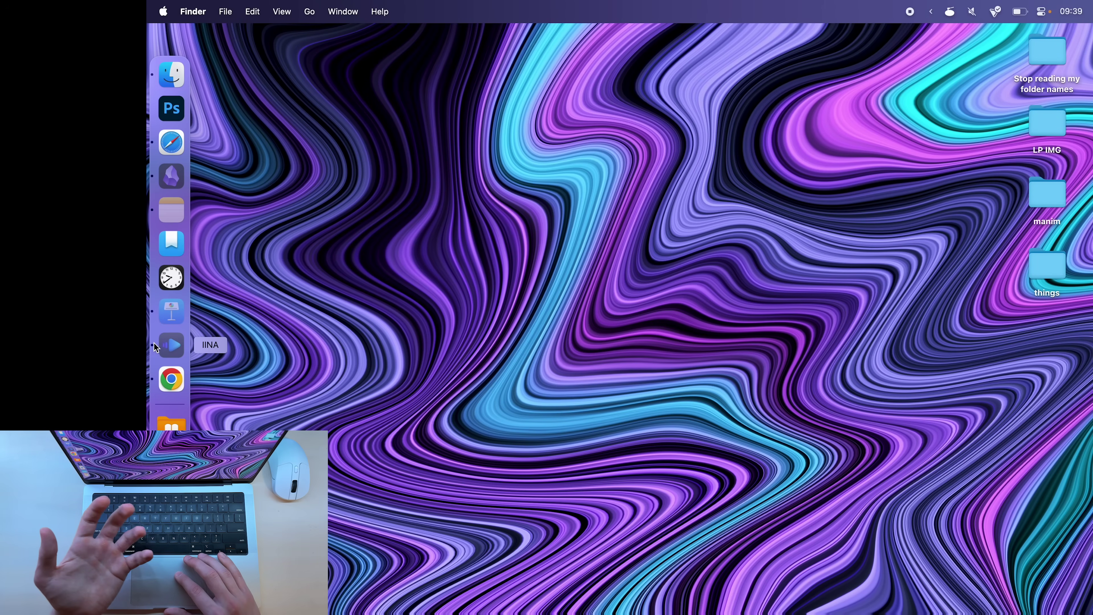
- Launch IINA from the Dock to play the 7 Habits audiobook mp3
click(156, 347)
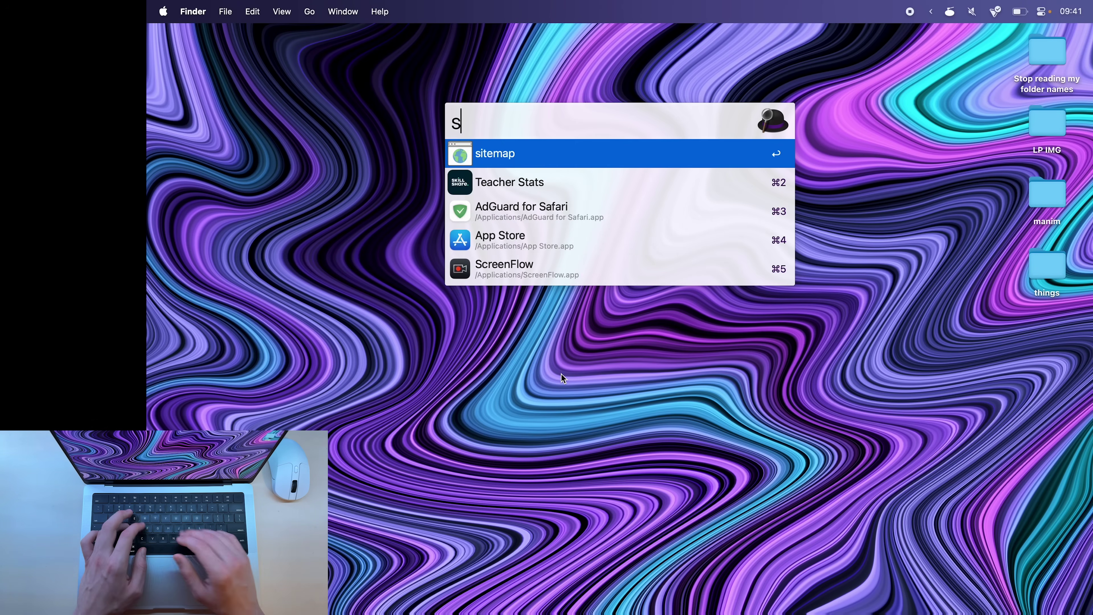
- Start a SelfControl block via Alfred, then try opening studio.youtube.com in Safari
key(Return)
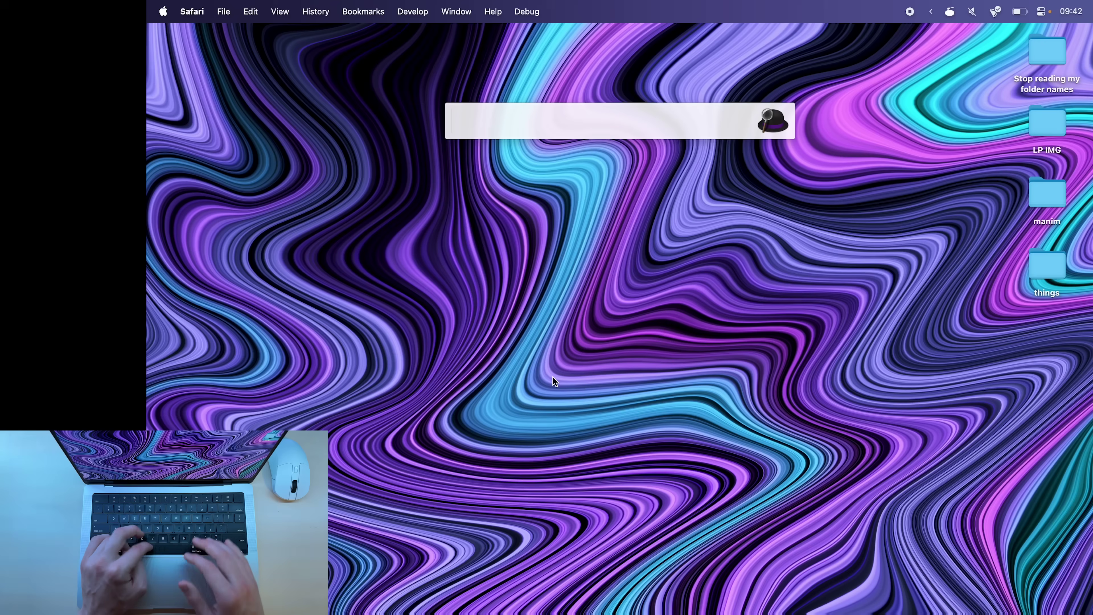
text(stu)
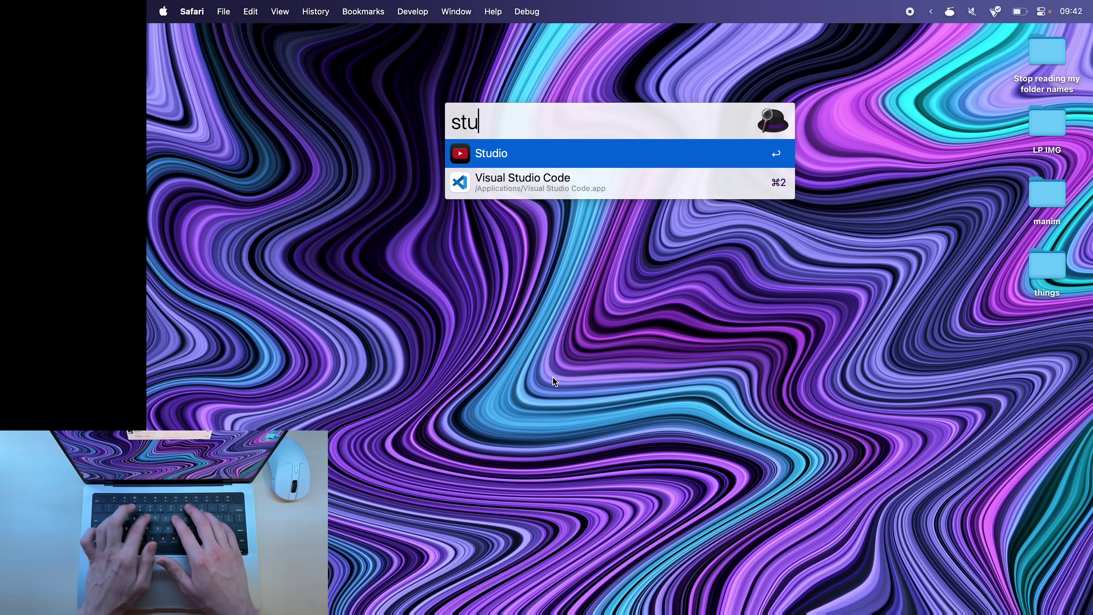
key(Return)
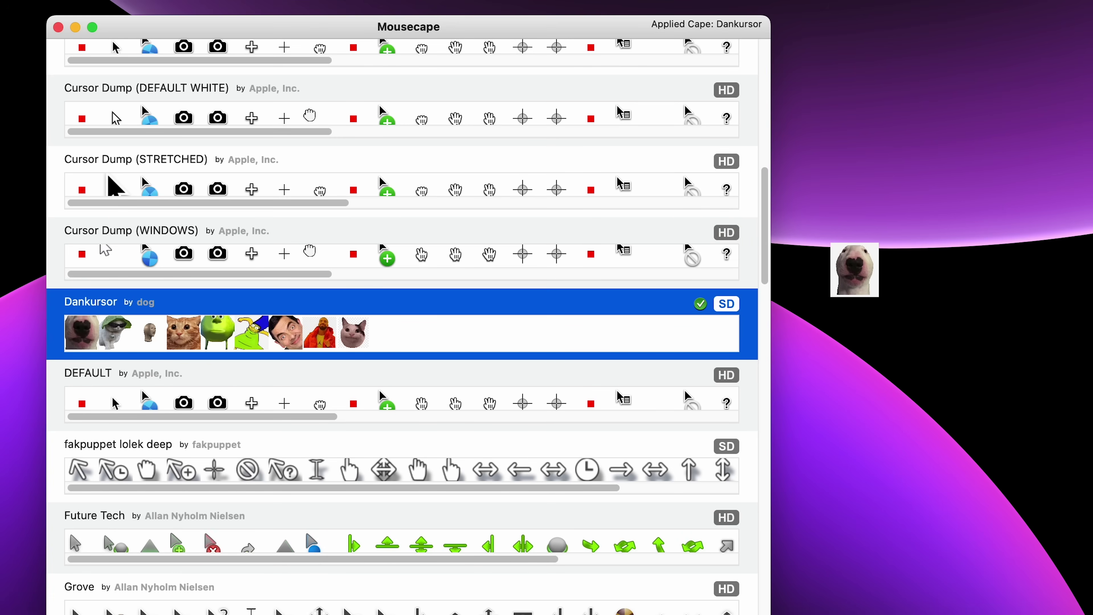
- Switch the system appearance to Light in System Settings' Appearance pane
drag(831, 243, 1042, 382)
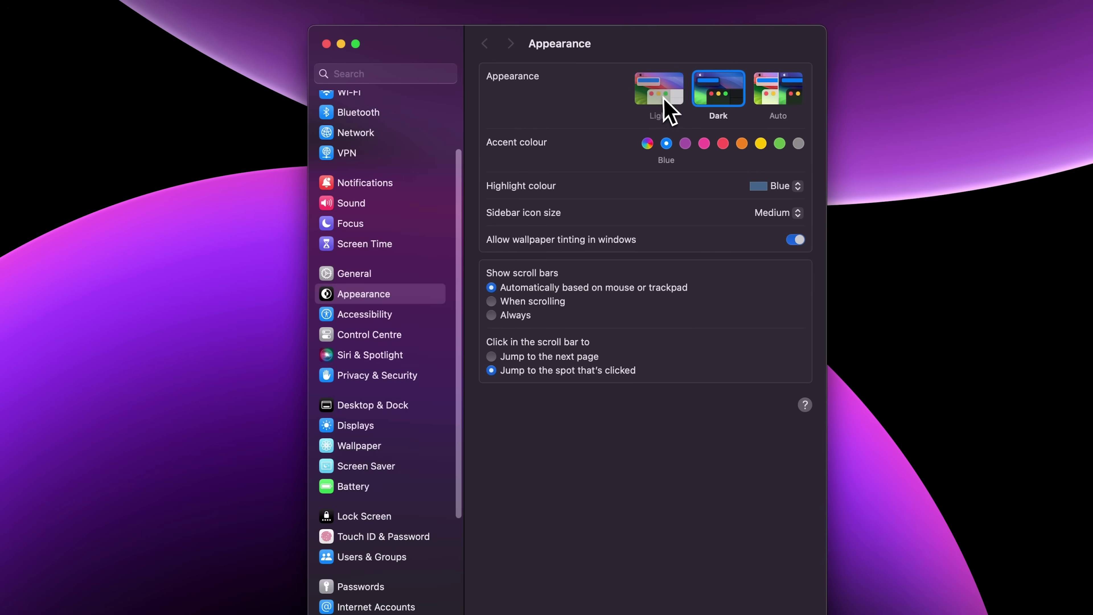
click(661, 97)
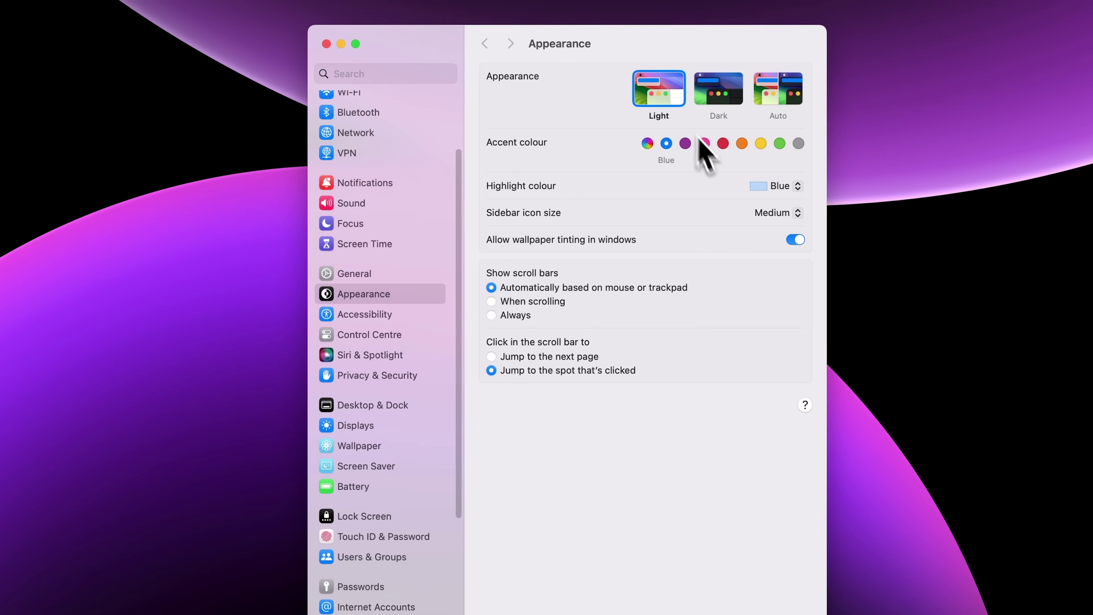